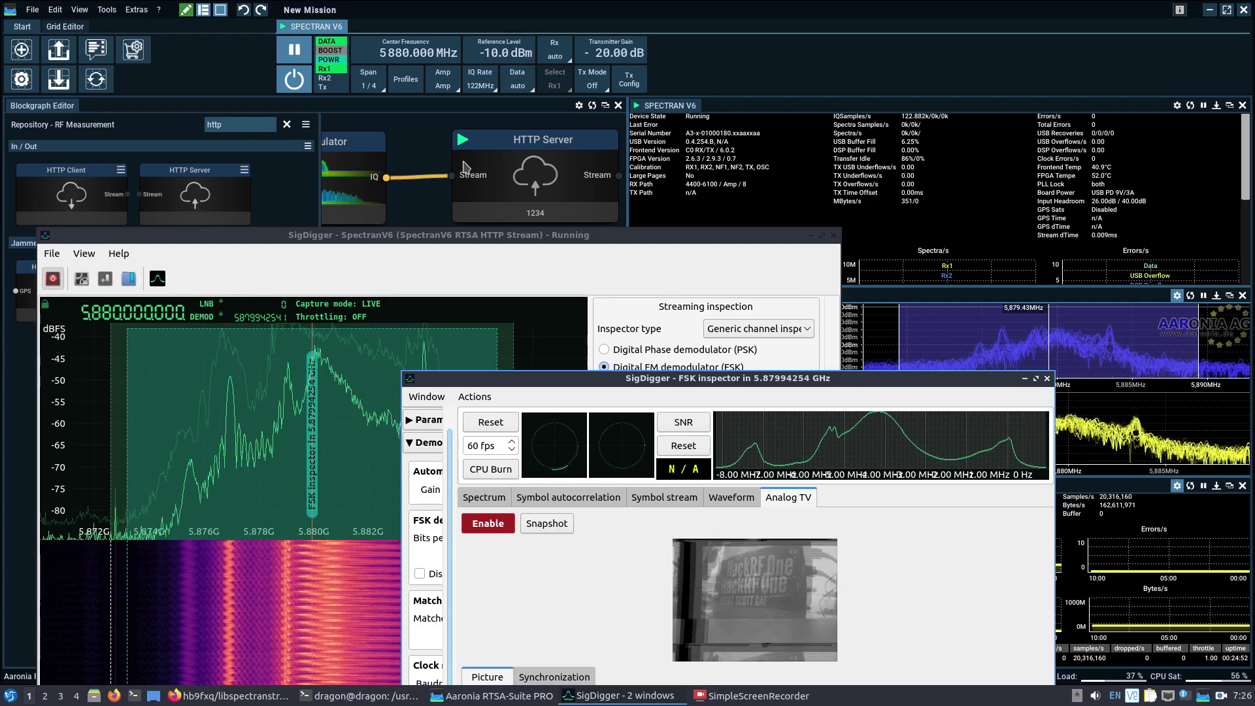
Rearrange the SigDigger main window and the FSK inspector window so the spectrum and the demodulated picture are both visible.
drag(504, 377, 661, 229)
drag(472, 234, 461, 118)
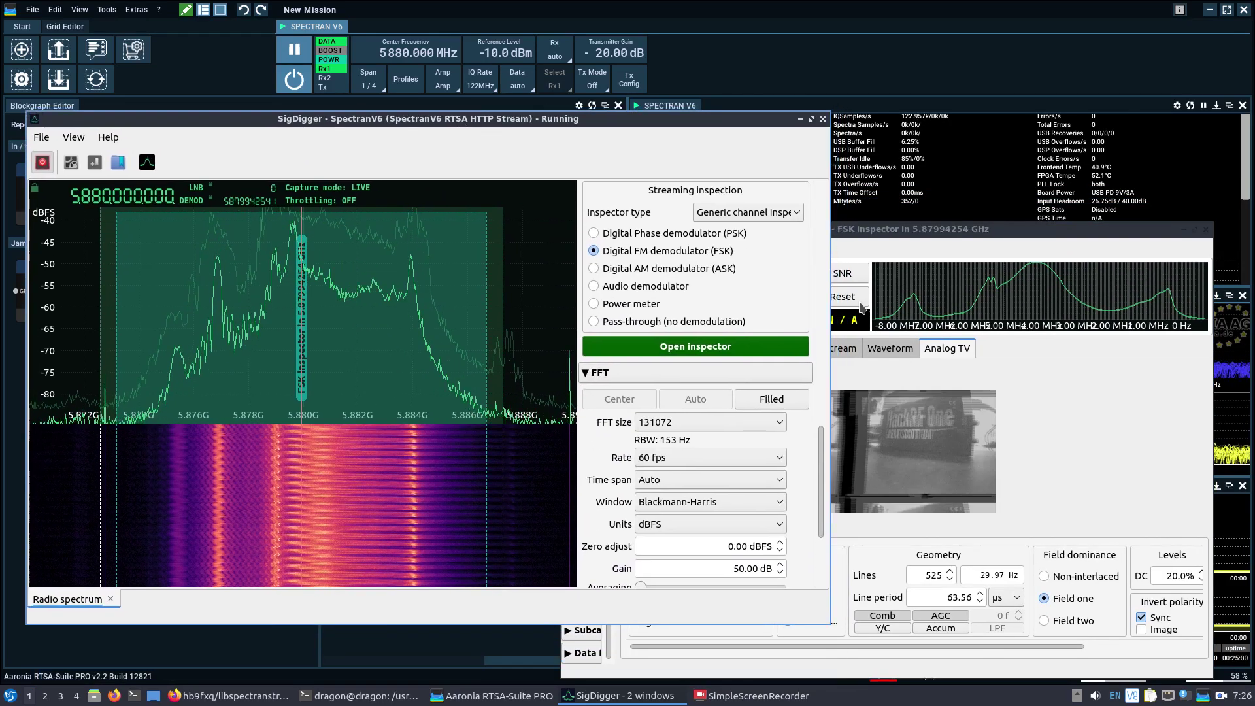
drag(894, 229, 823, 203)
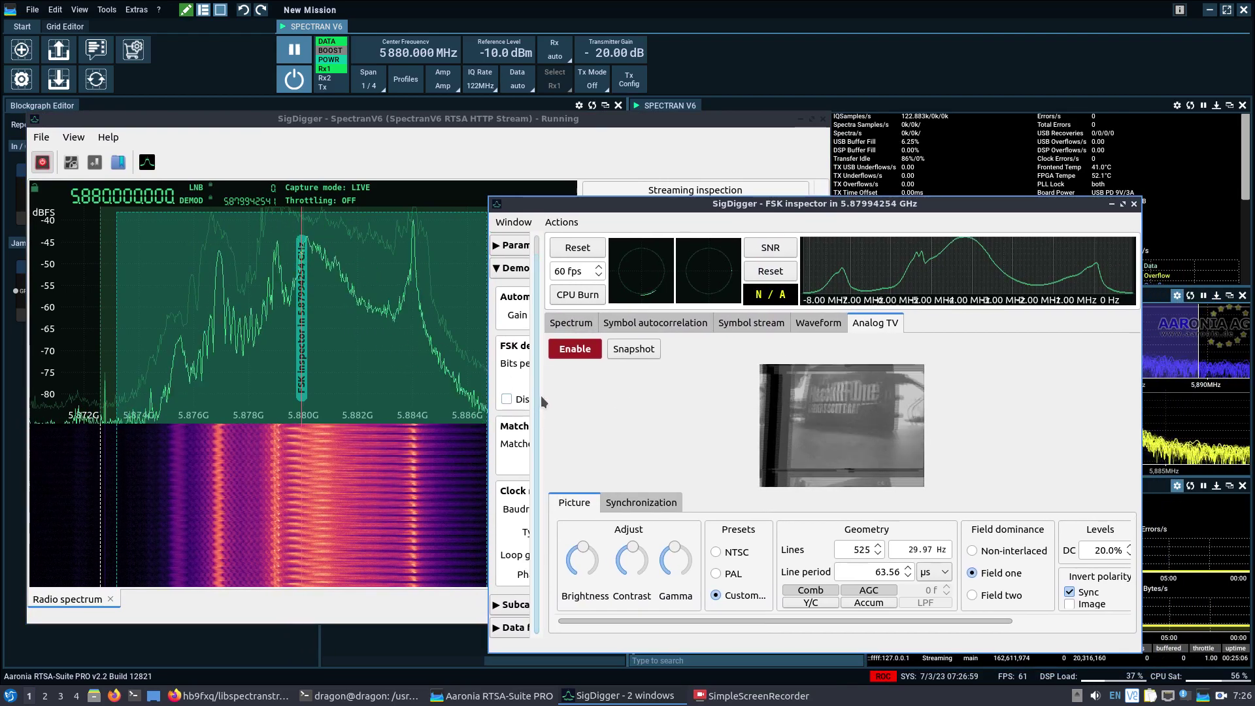
Widen the FSK inspector's demodulator controls pane and toggle the Analog TV image polarity inversion on and back off.
drag(491, 388, 529, 375)
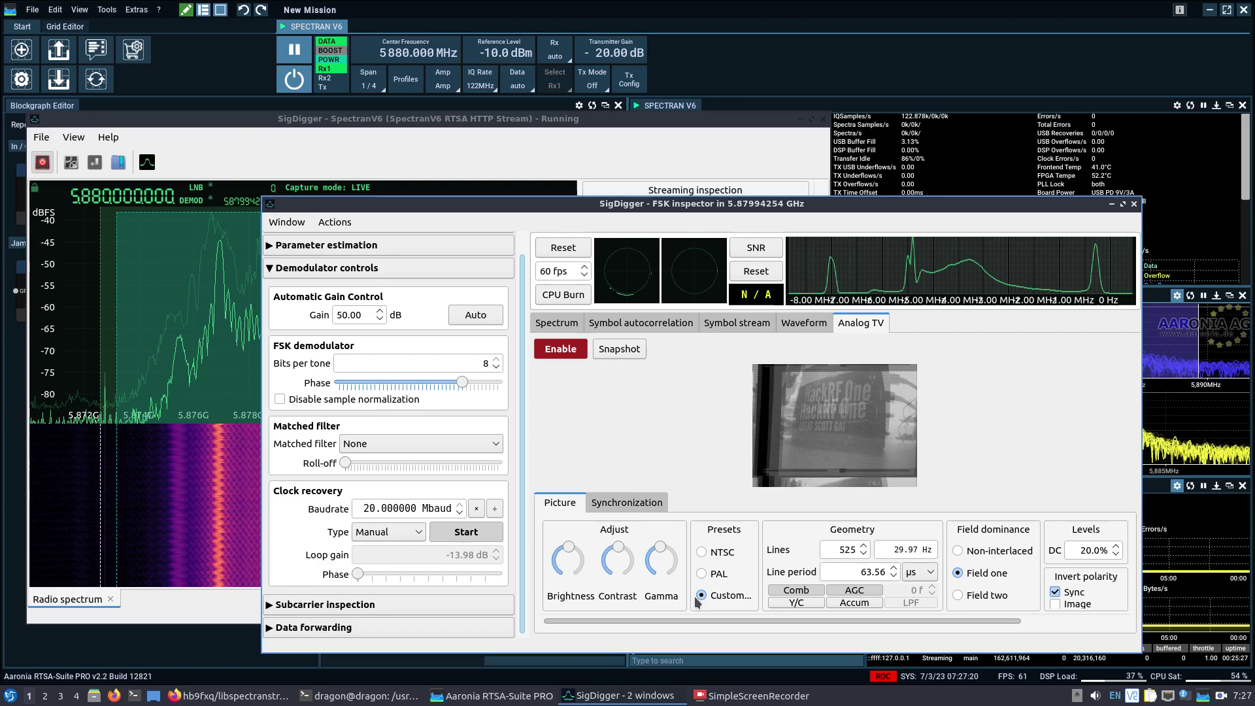
click(1057, 605)
click(1056, 605)
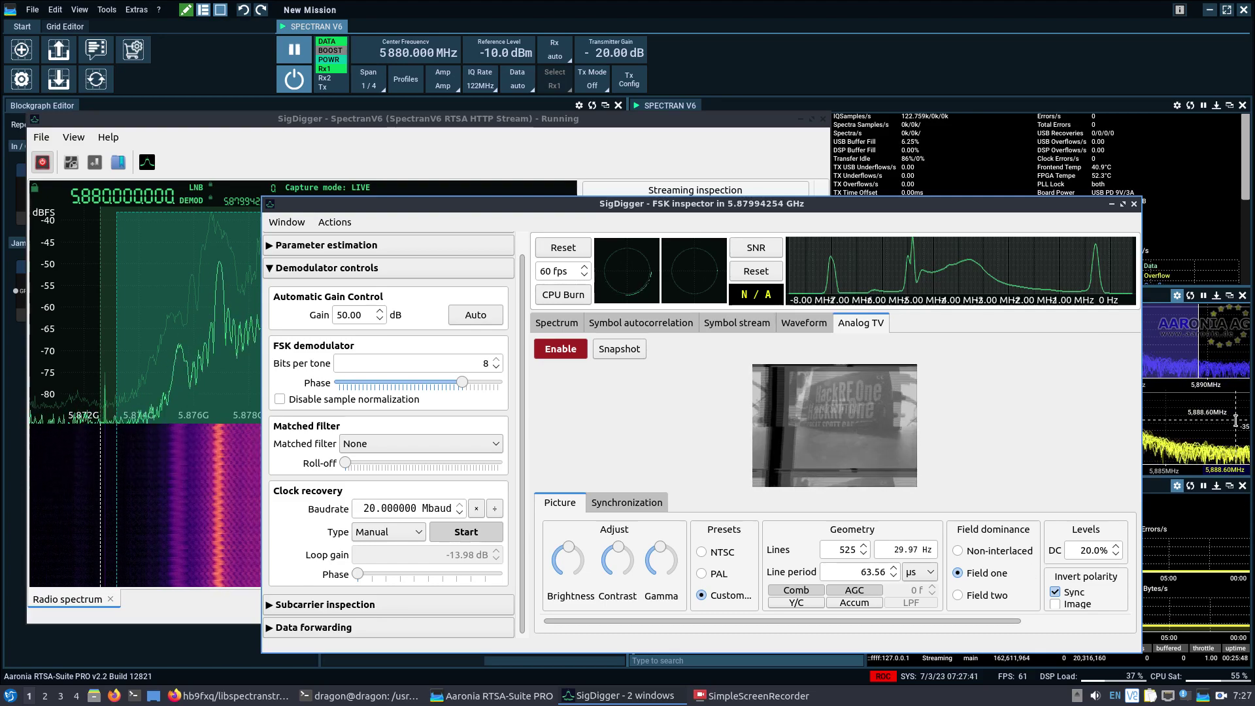
Close the FSK inspector and the SigDigger main window.
click(1135, 205)
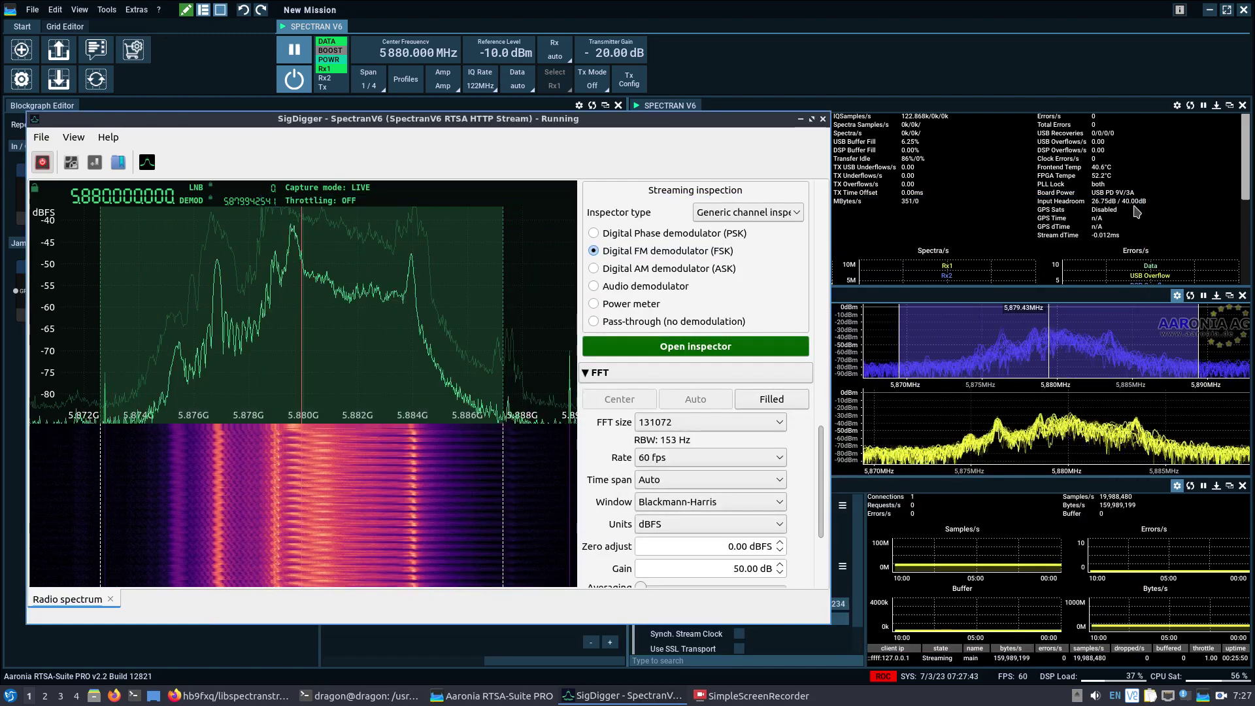
click(823, 118)
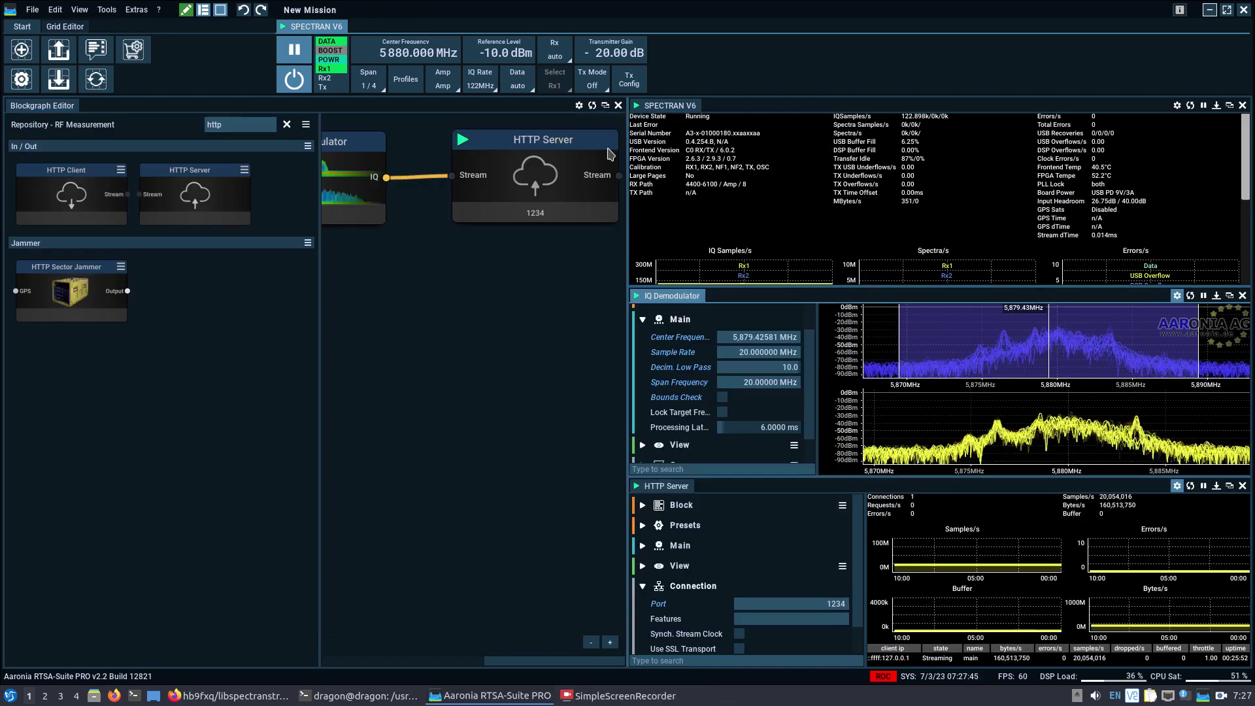
Disconnect the SPECTRAN V6 and close both Aaronia RTSA-Suite PRO, without saving the mission, and the leftover terminal.
click(294, 79)
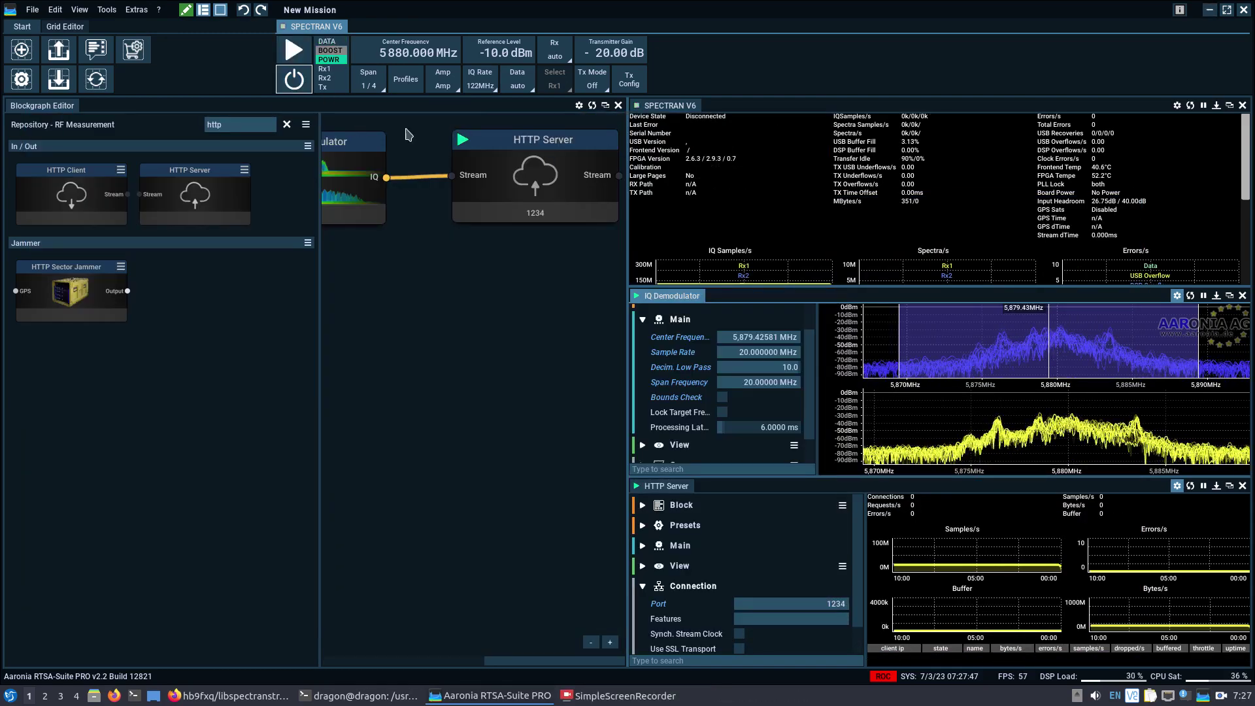
click(1245, 11)
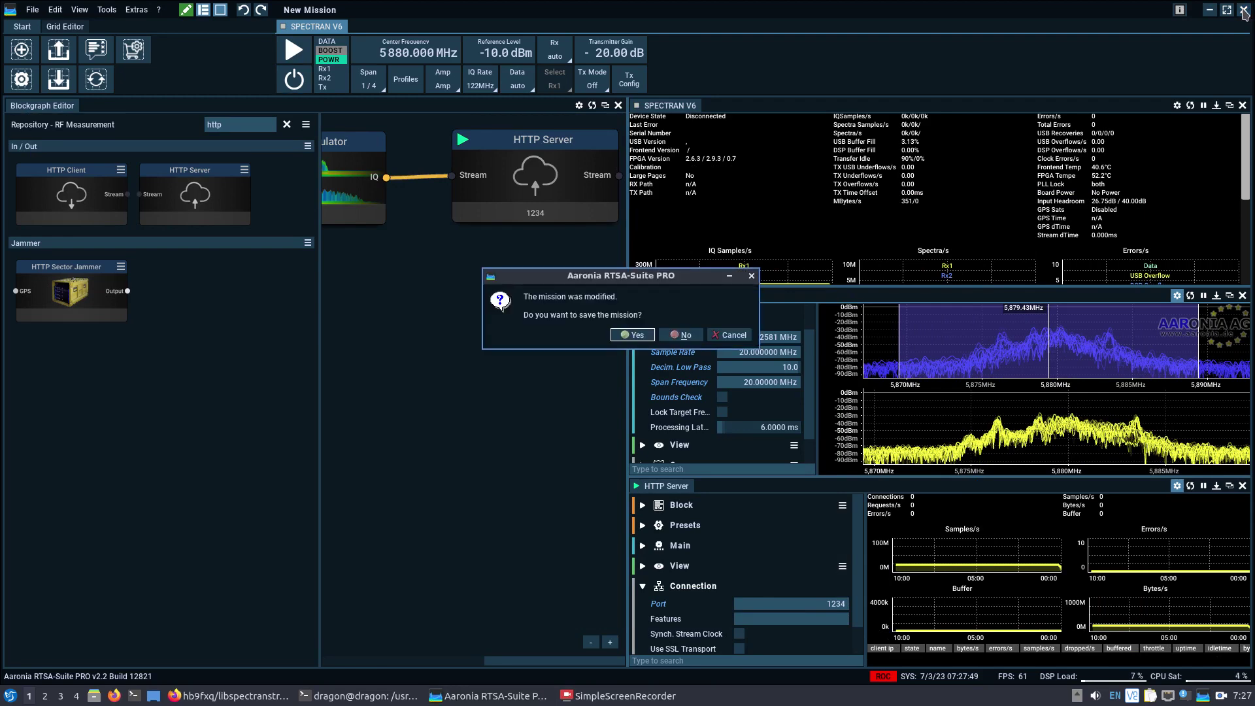
click(682, 329)
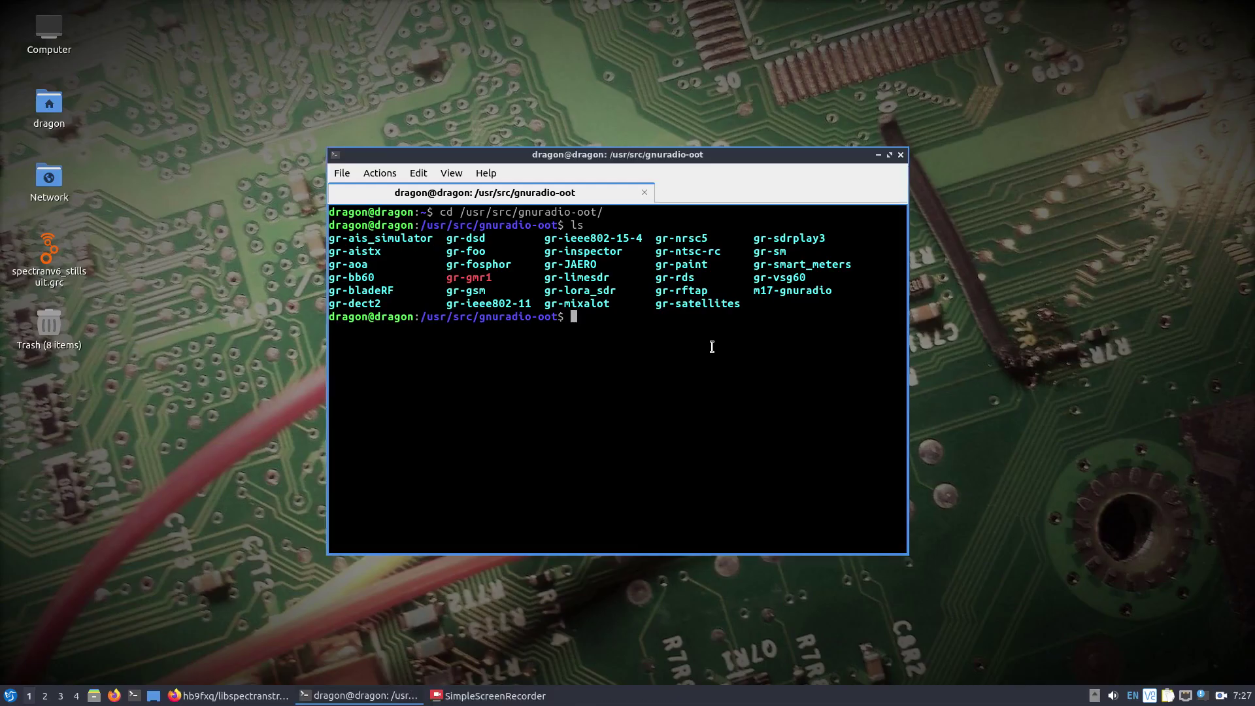
click(901, 156)
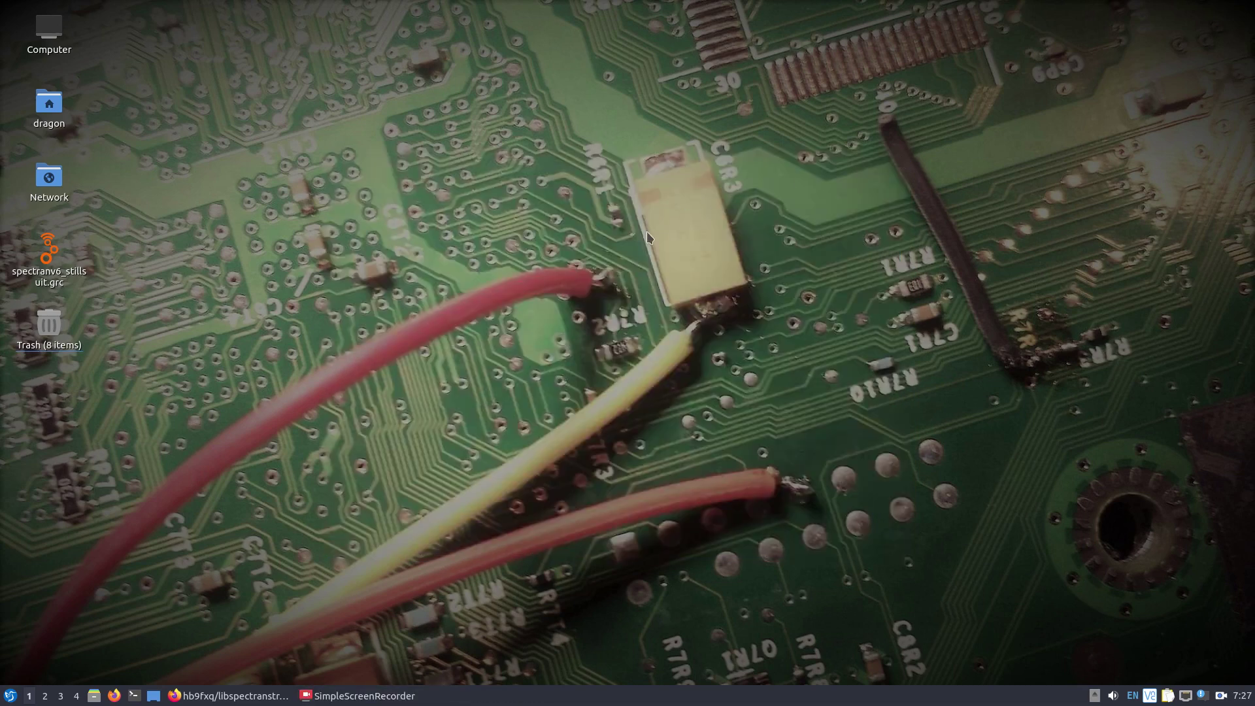
Switch to Firefox, copy the HTTPS clone URL of the libspectranstream repository, and open a new terminal.
click(202, 702)
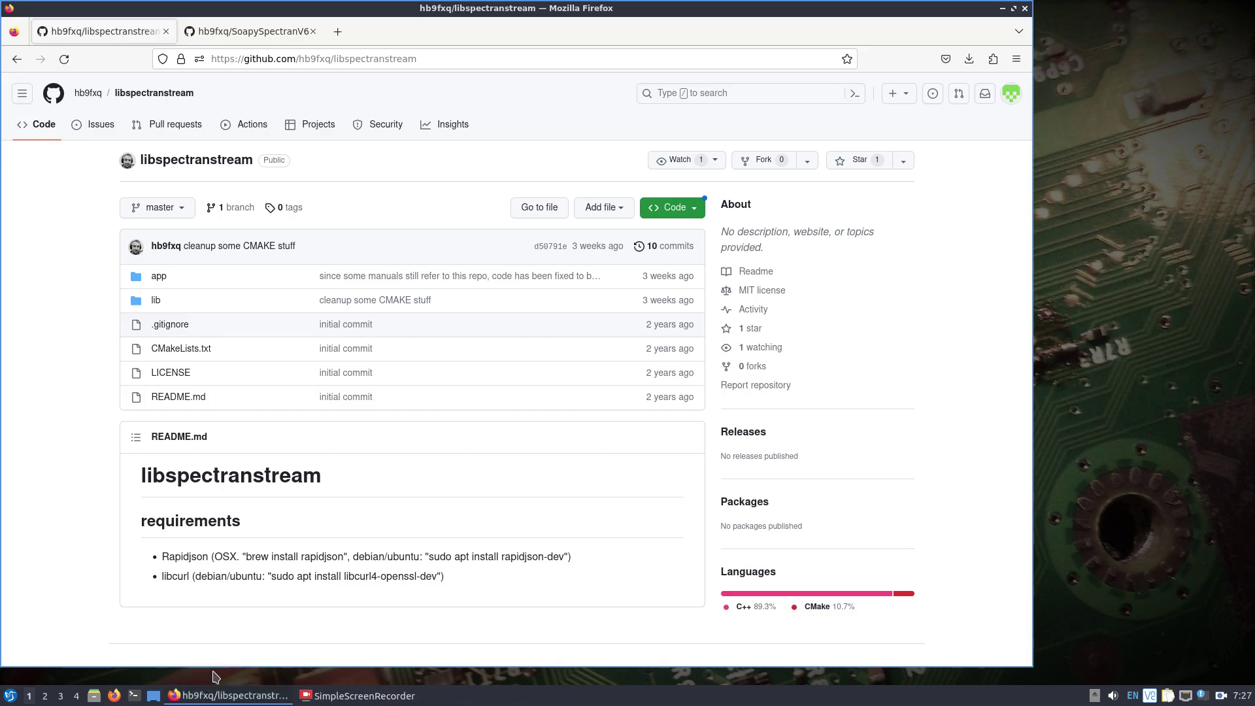
drag(425, 7, 524, 8)
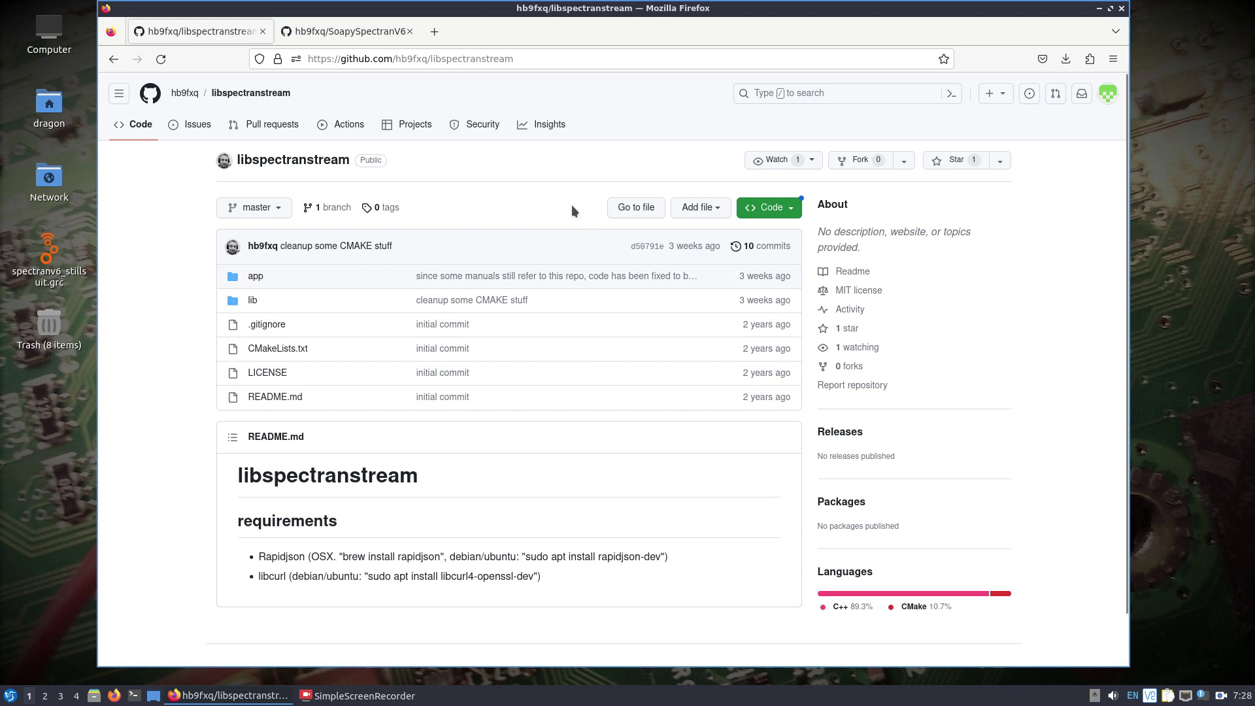
click(770, 208)
click(769, 327)
click(134, 697)
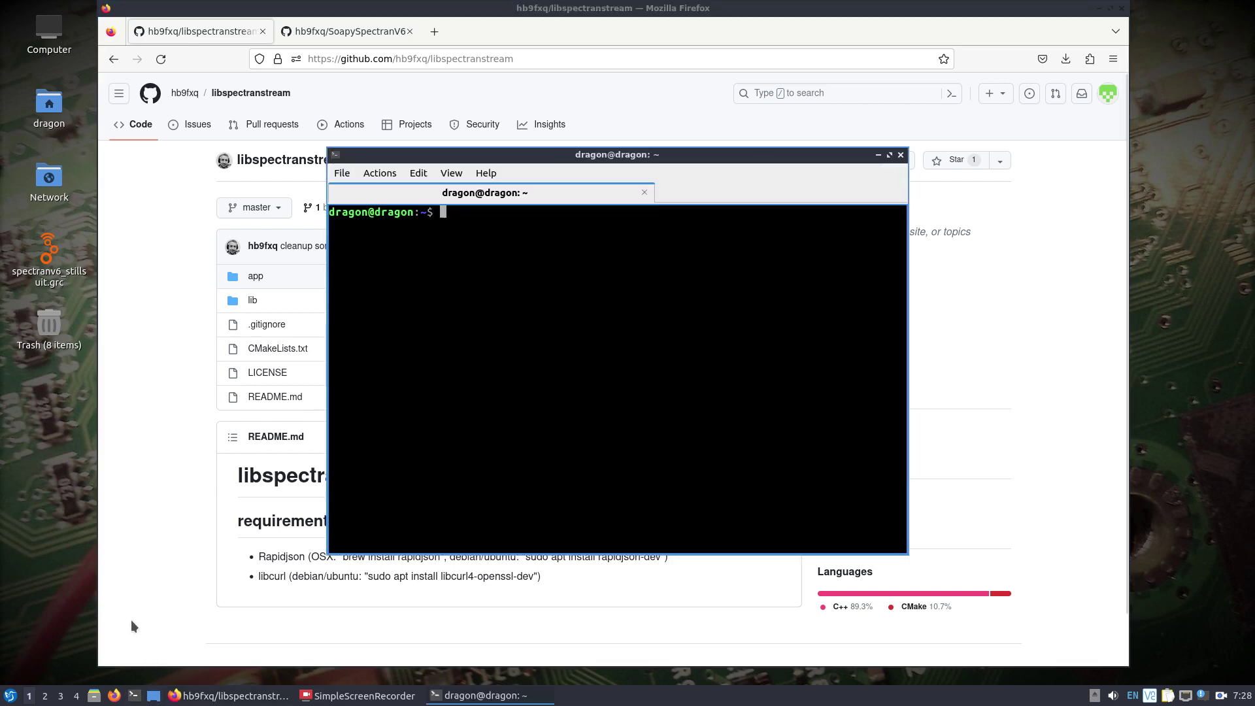
text(cd /usr/src/)
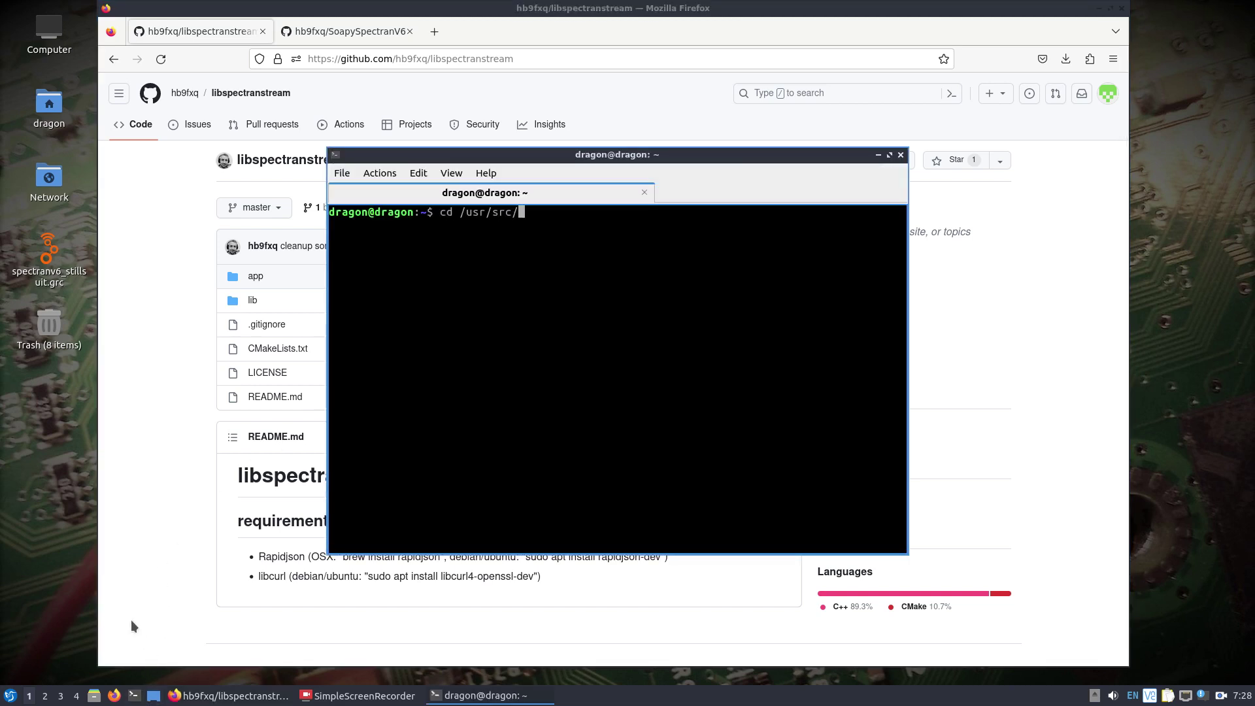
key(BackSpace)
key(BackSpace)
key(BackSpace)
key(BackSpace)
key(BackSpace)
key(BackSpace)
key(BackSpace)
key(BackSpace)
key(BackSpace)
key(BackSpace)
key(BackSpace)
text(git clone)
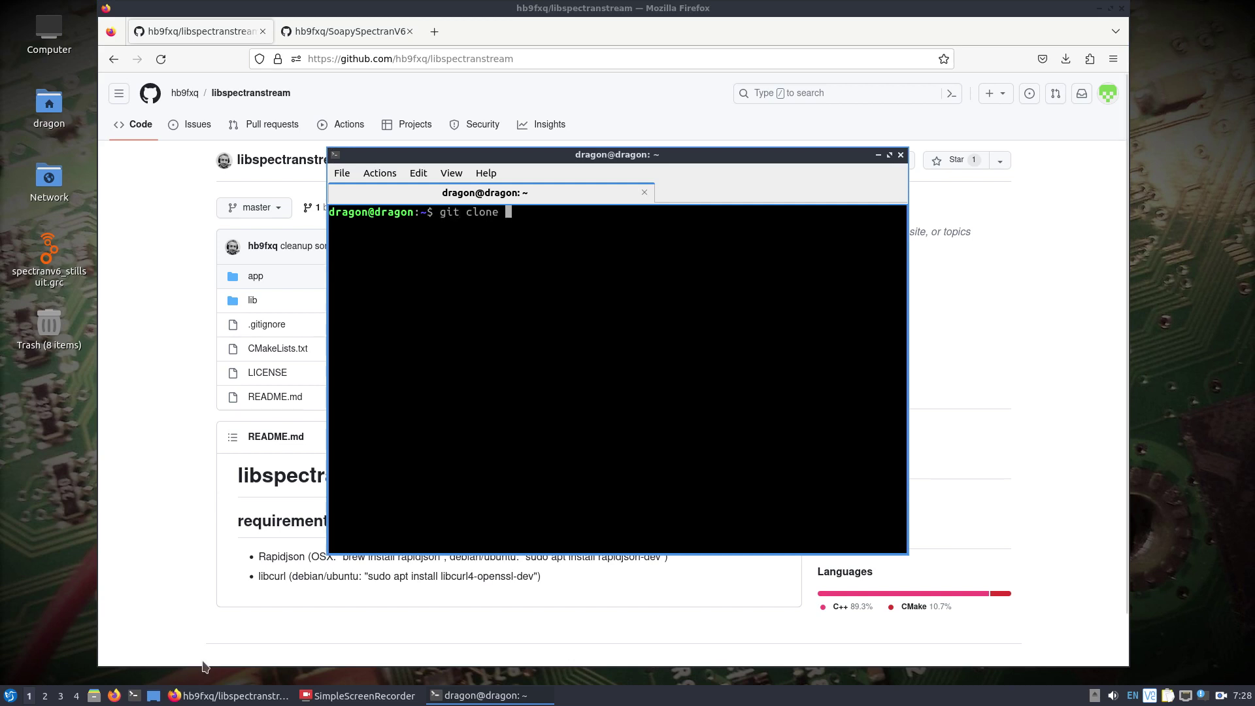
right_click(458, 307)
click(487, 348)
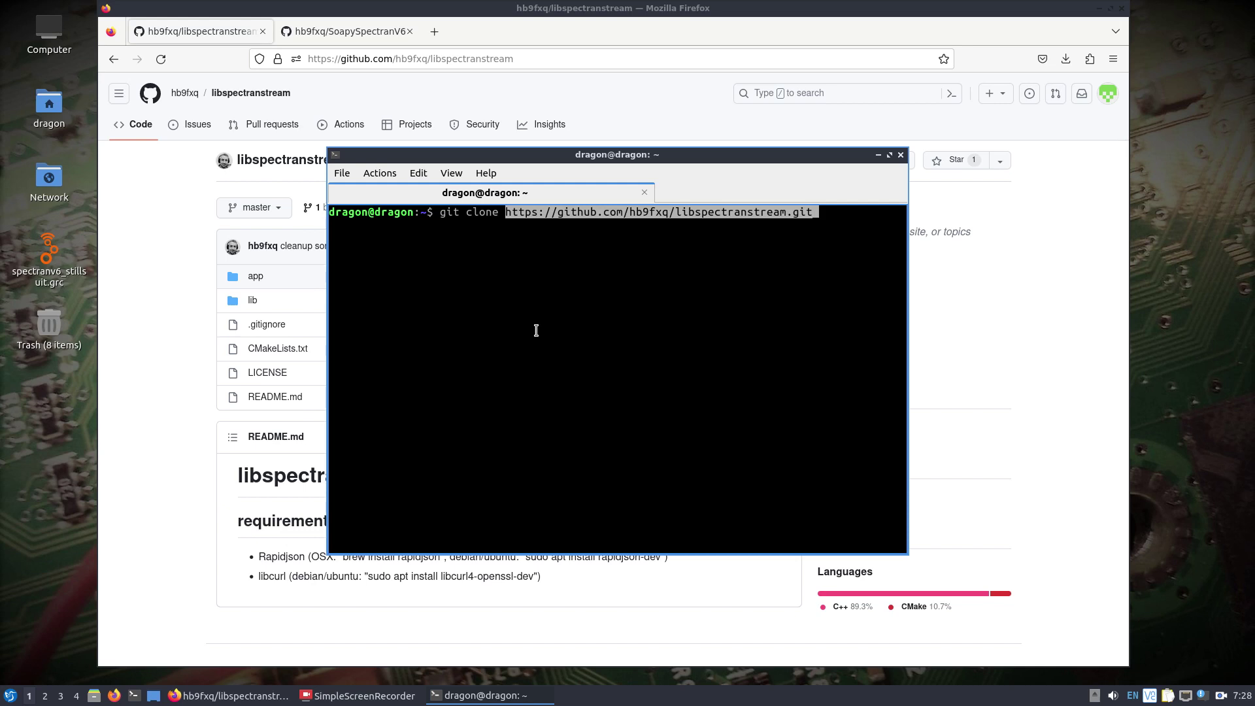
key(Return)
Change into the cloned libspectranstream directory and list its contents with ls.
text(cd )
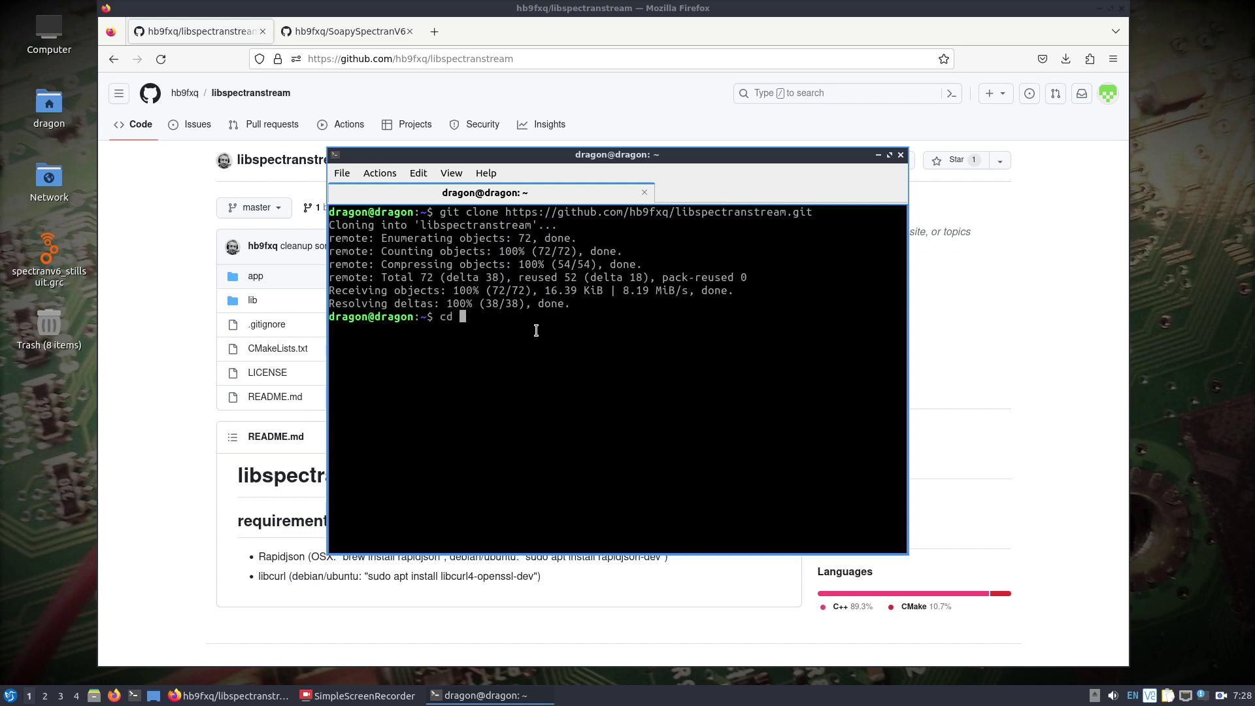
text(lib)
key(Tab)
key(Return)
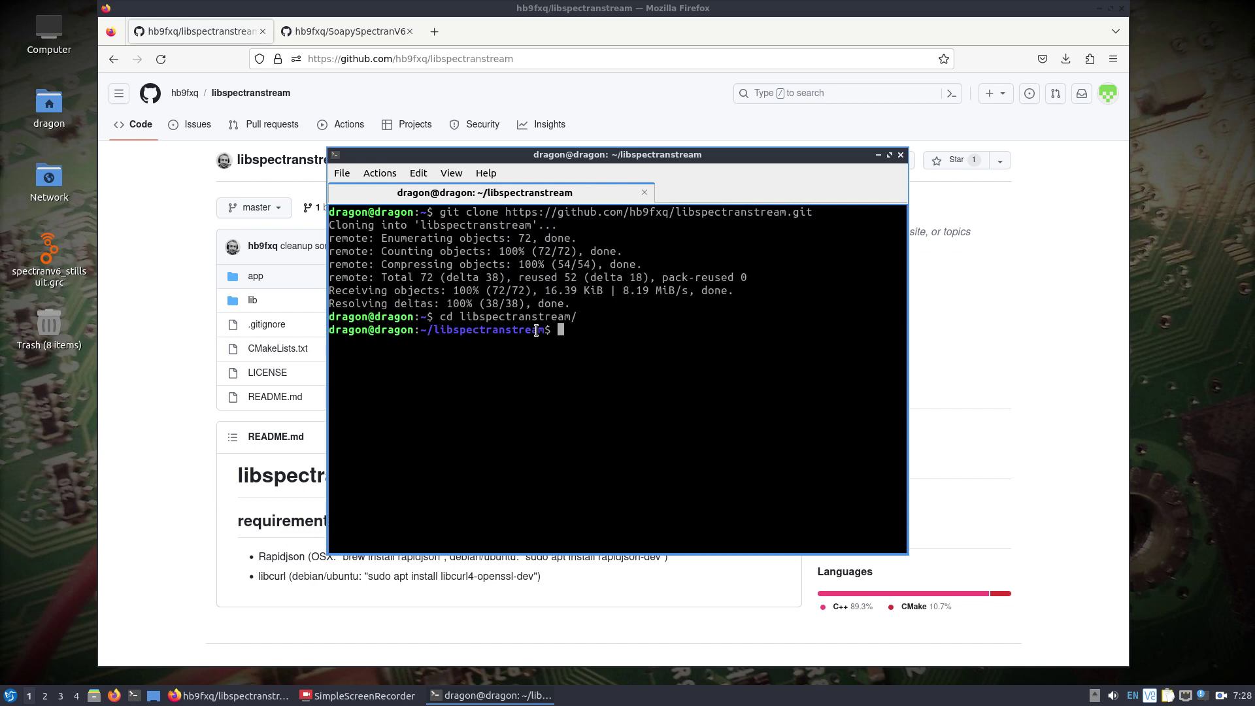
text(ls)
key(Return)
Create a build directory inside libspectranstream and change into it.
text(mki)
text(dir build)
key(Return)
text(cd build/)
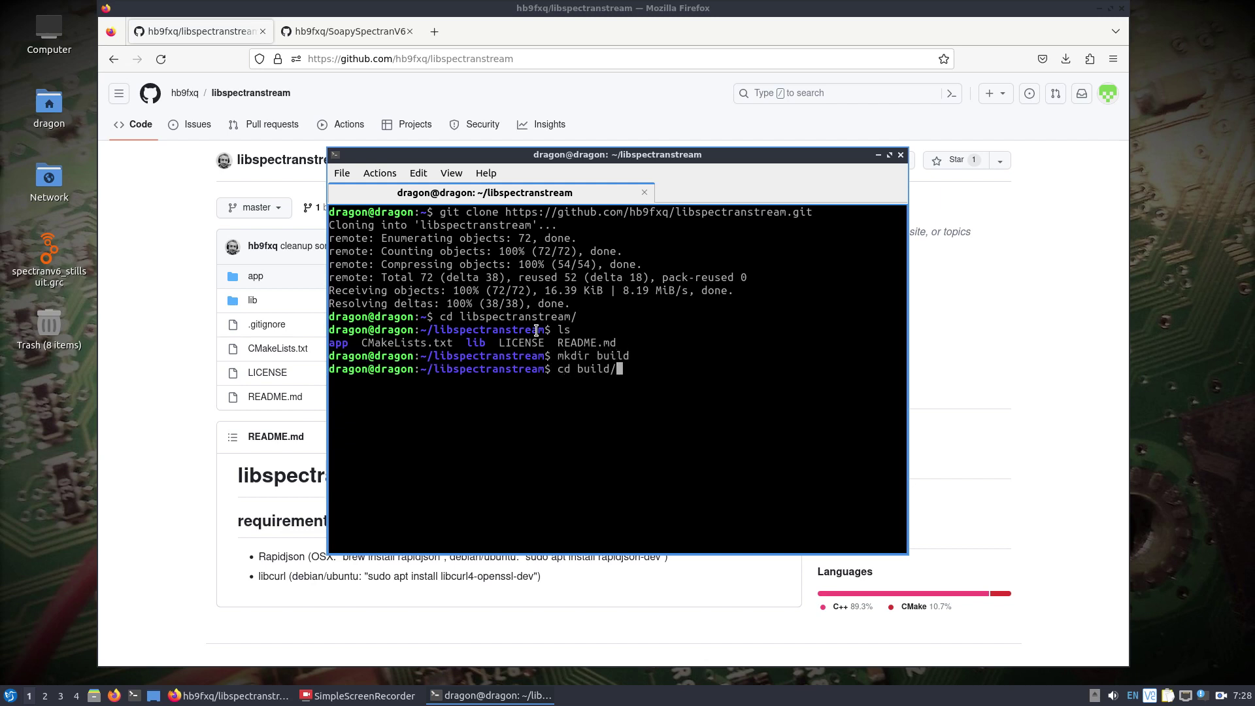
key(Return)
Configure libspectranstream with "cmake .." and compile it with "make -j8".
text(cmake ..)
key(Return)
text(make -j8)
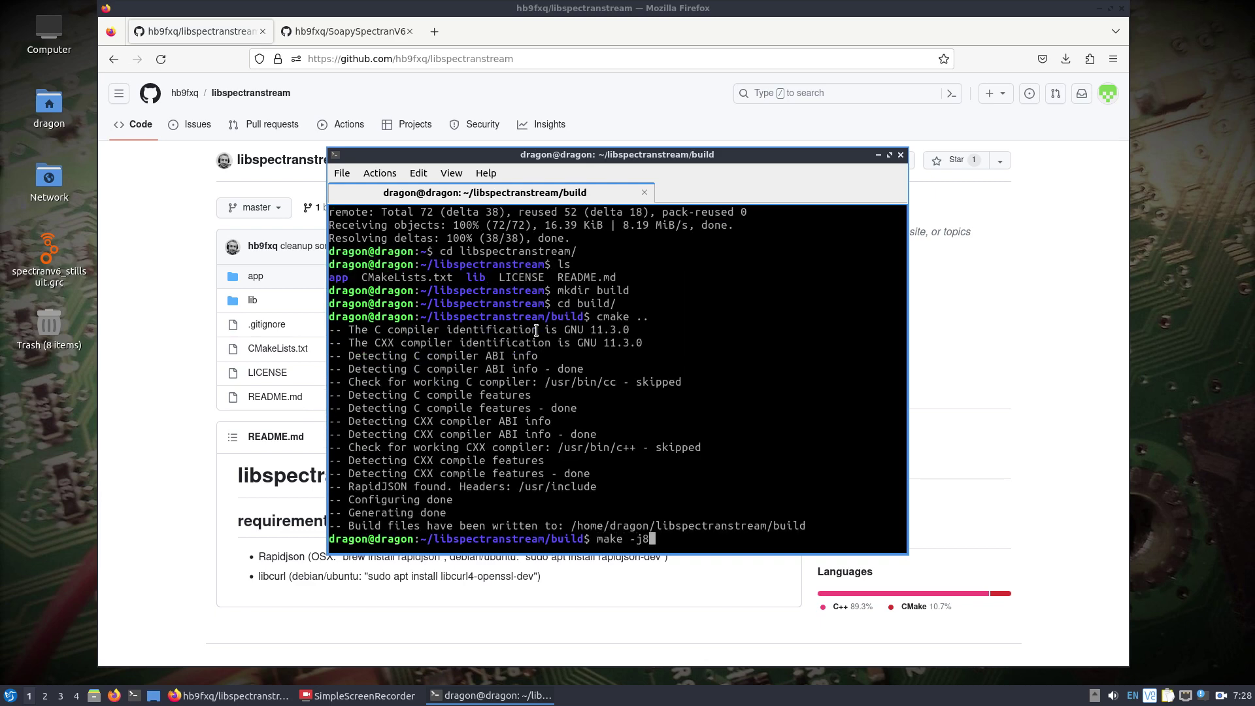
key(Return)
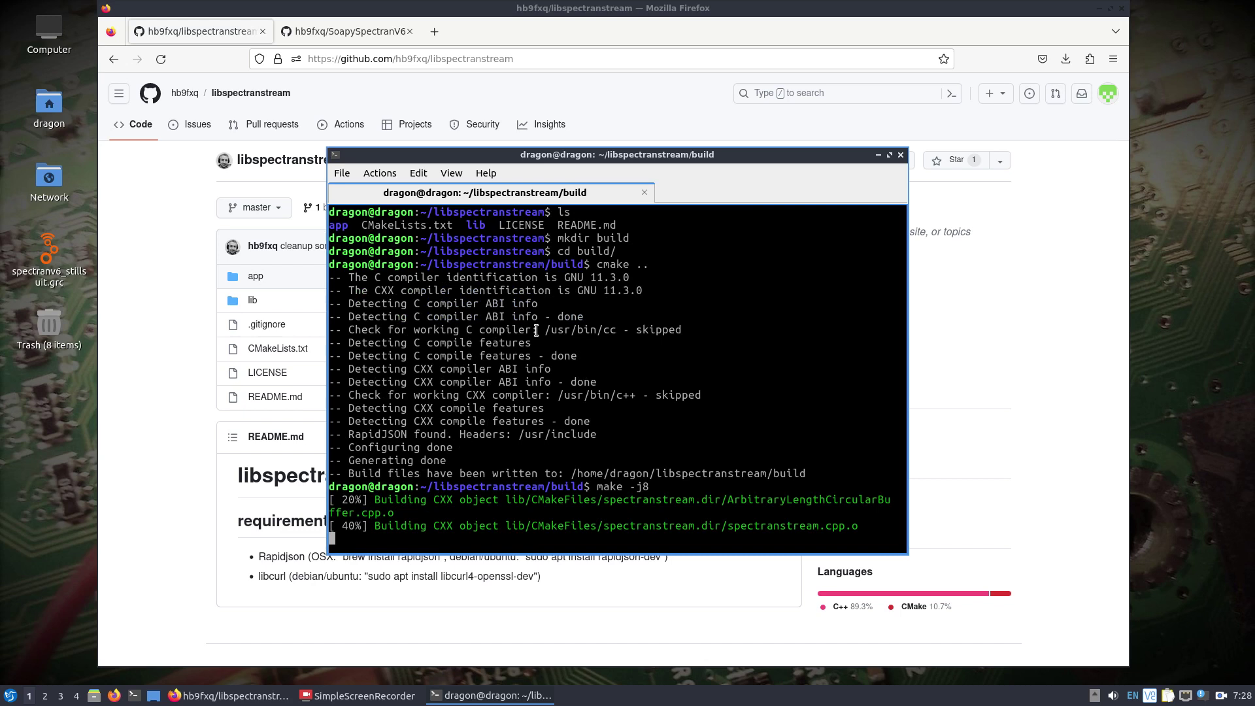
Install libspectranstream with "sudo make install", entering the sudo password, and refresh the linker cache with "sudo ldconfig".
text(sudo ma)
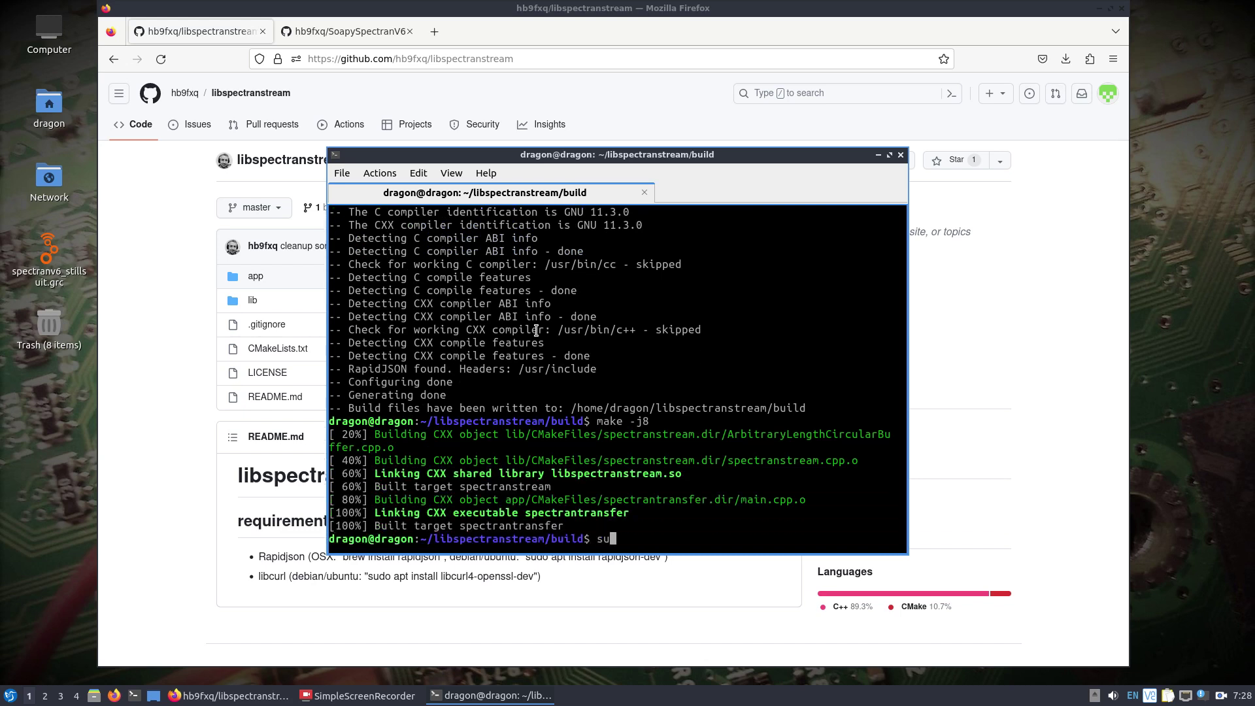
text(ke install)
key(Return)
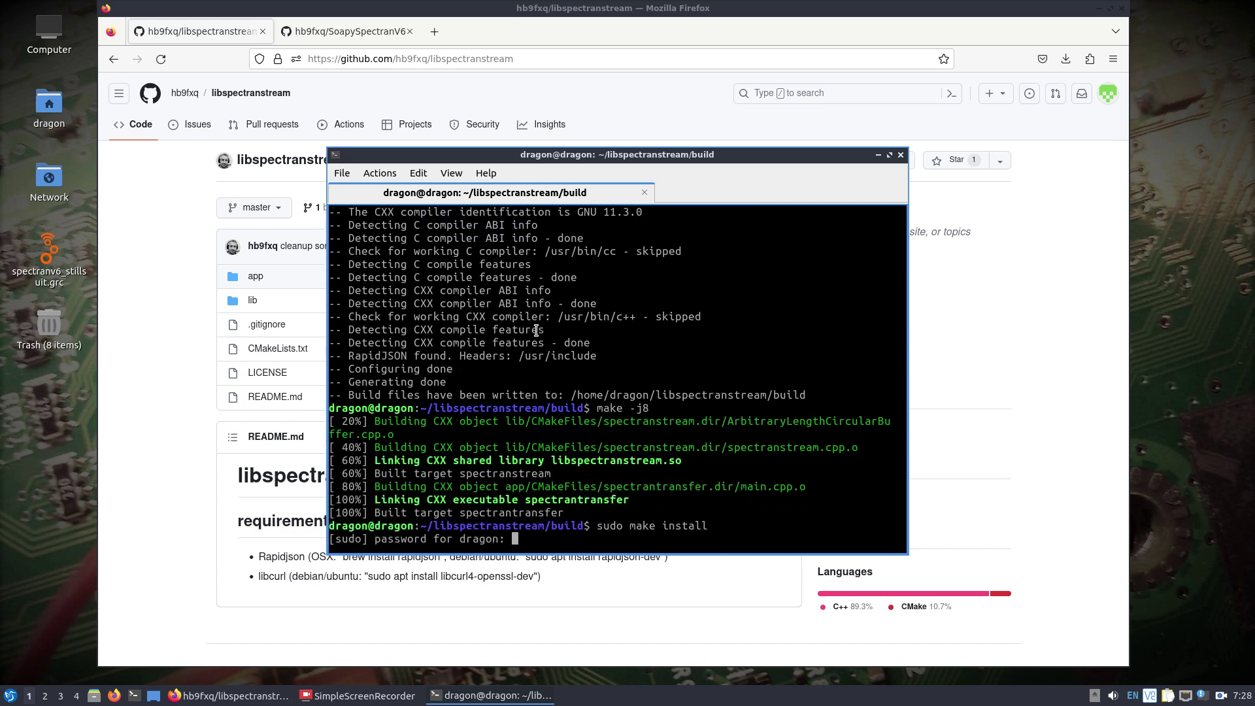
key(Return)
text(sudo ldconfig)
key(Return)
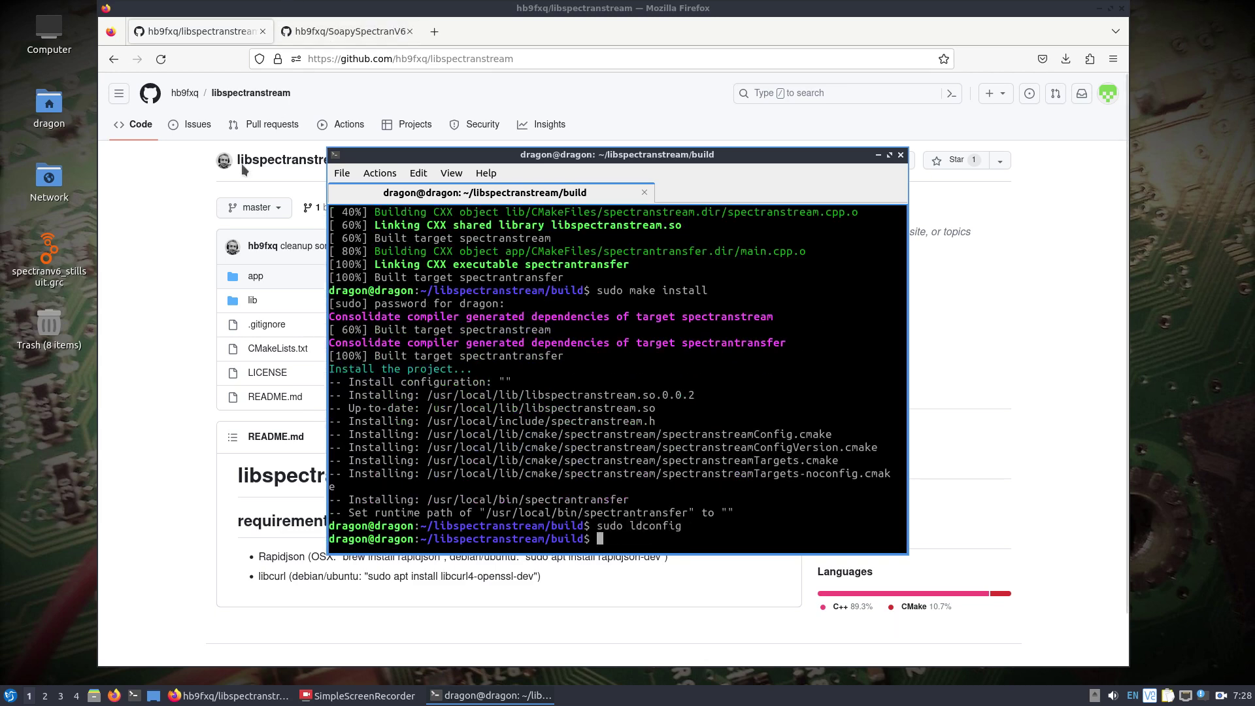
Switch to Firefox and copy the HTTPS clone URL of the SoapySpectranV6 repository.
click(148, 227)
click(353, 31)
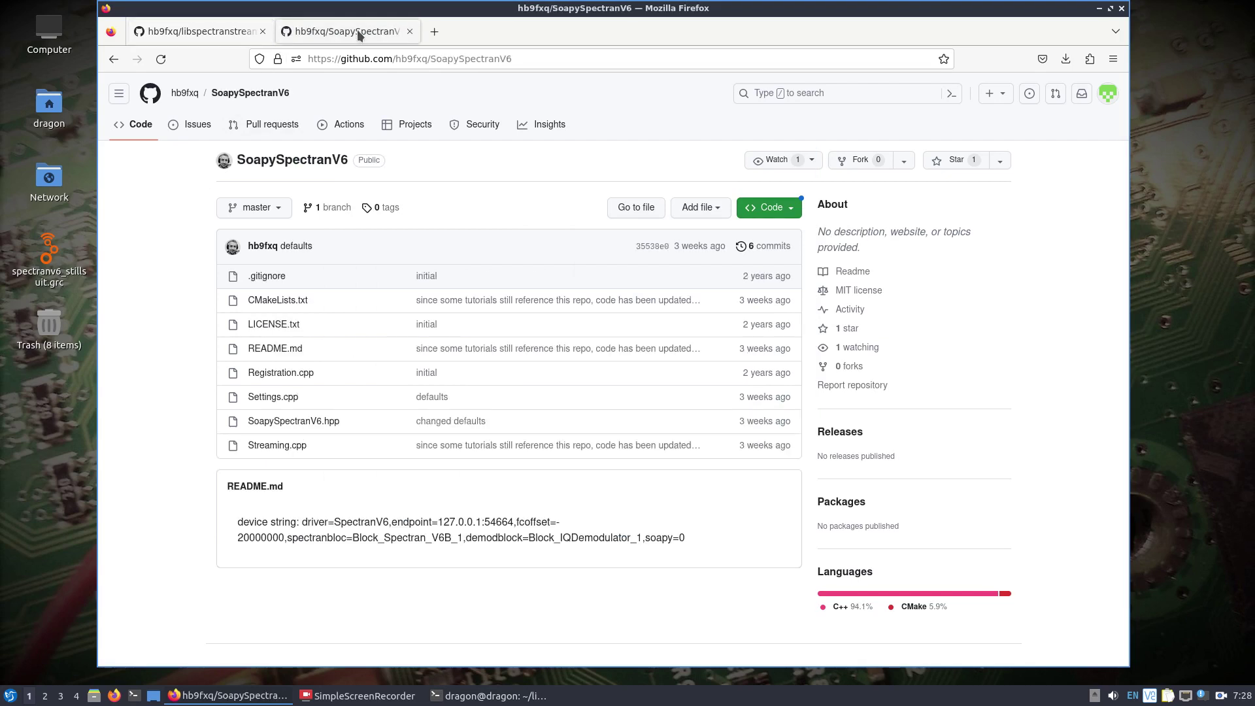
click(765, 209)
click(776, 325)
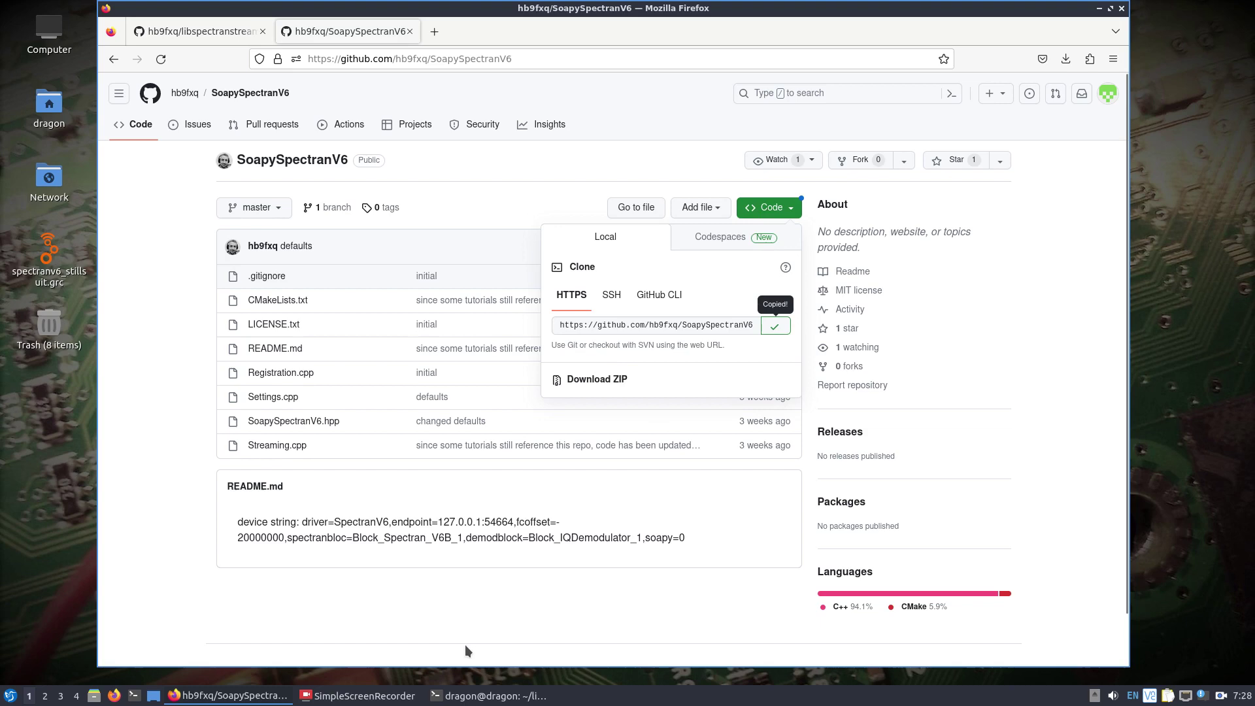
Switch to the terminal and move up two levels from libspectranstream/build to the home directory.
click(465, 696)
text(cd ..)
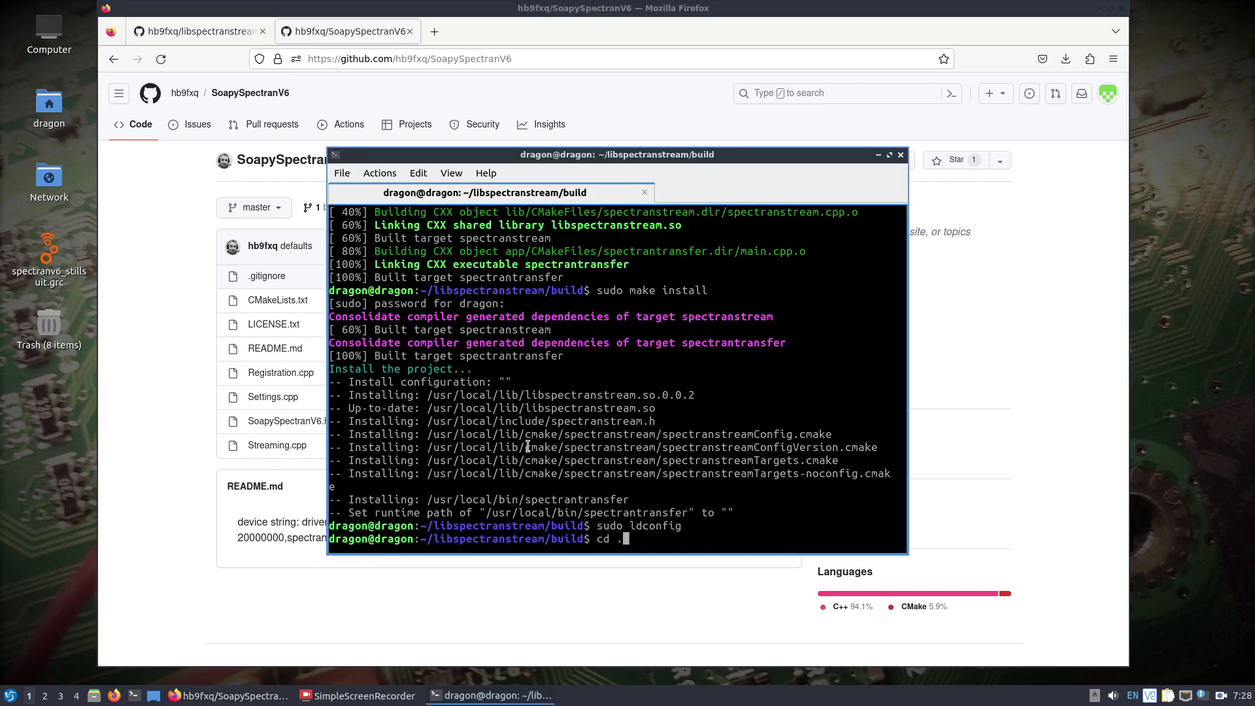
key(Return)
text(cd ..)
key(Return)
text(git clone)
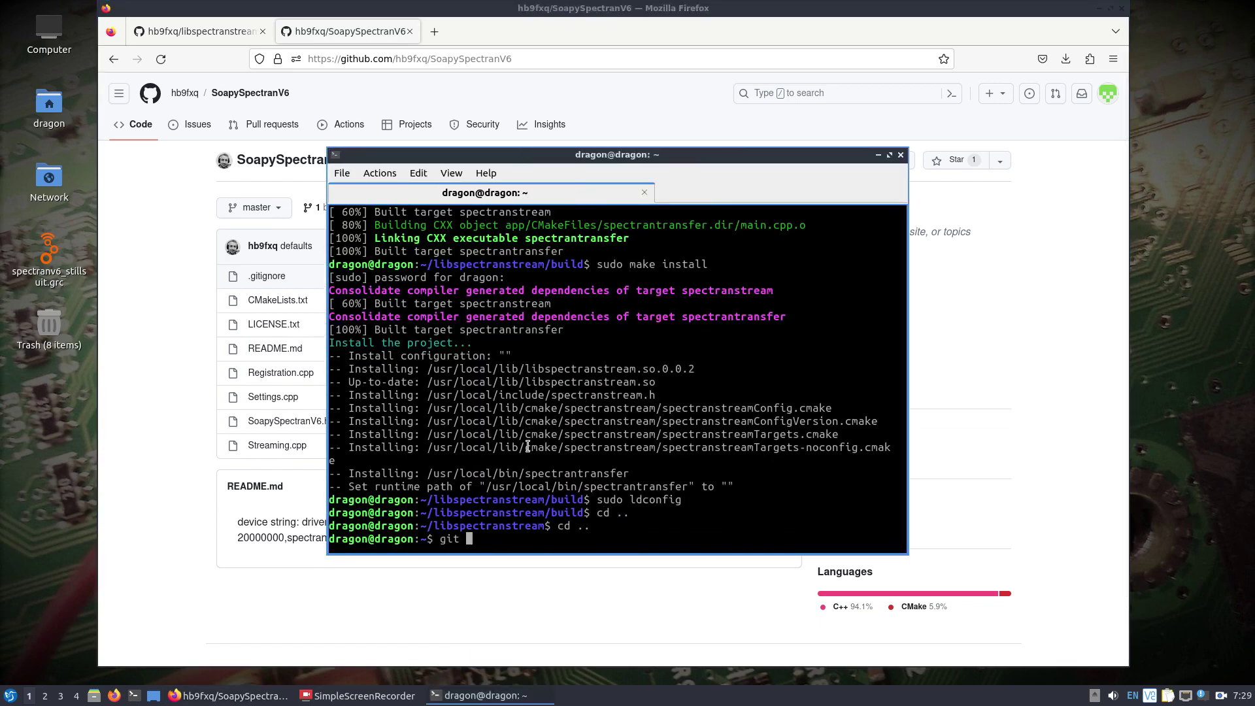
right_click(699, 495)
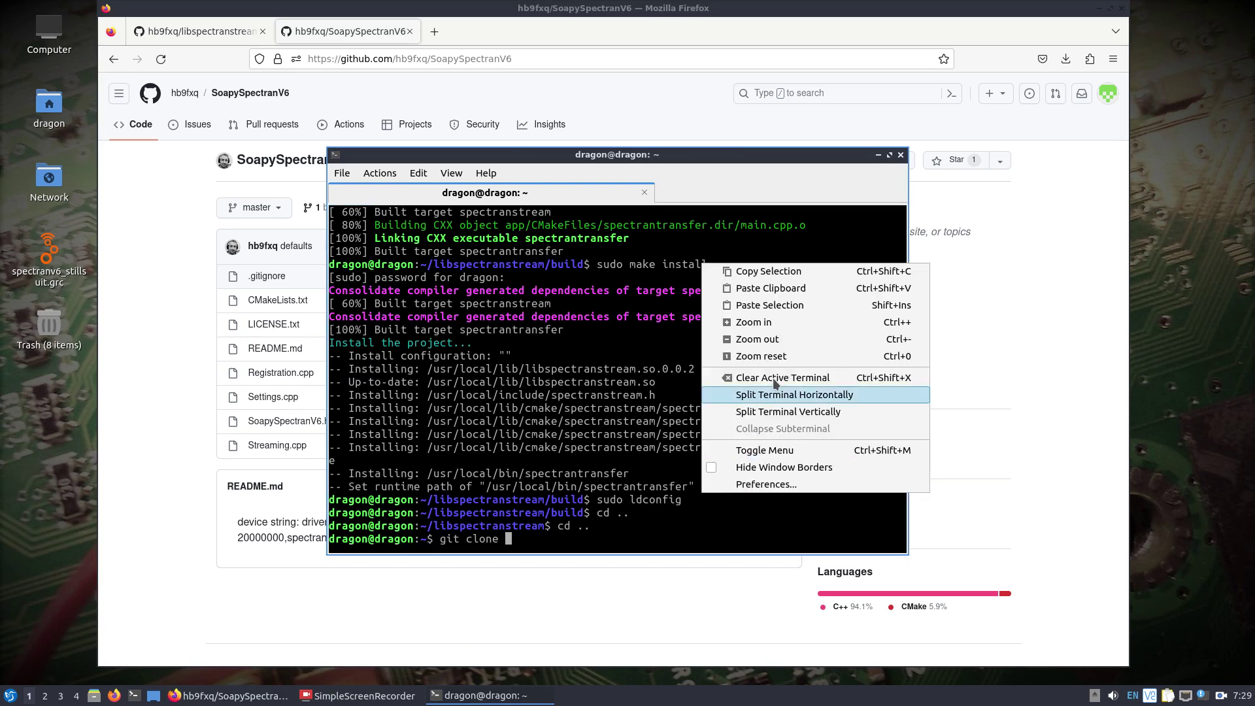
click(768, 299)
key(Return)
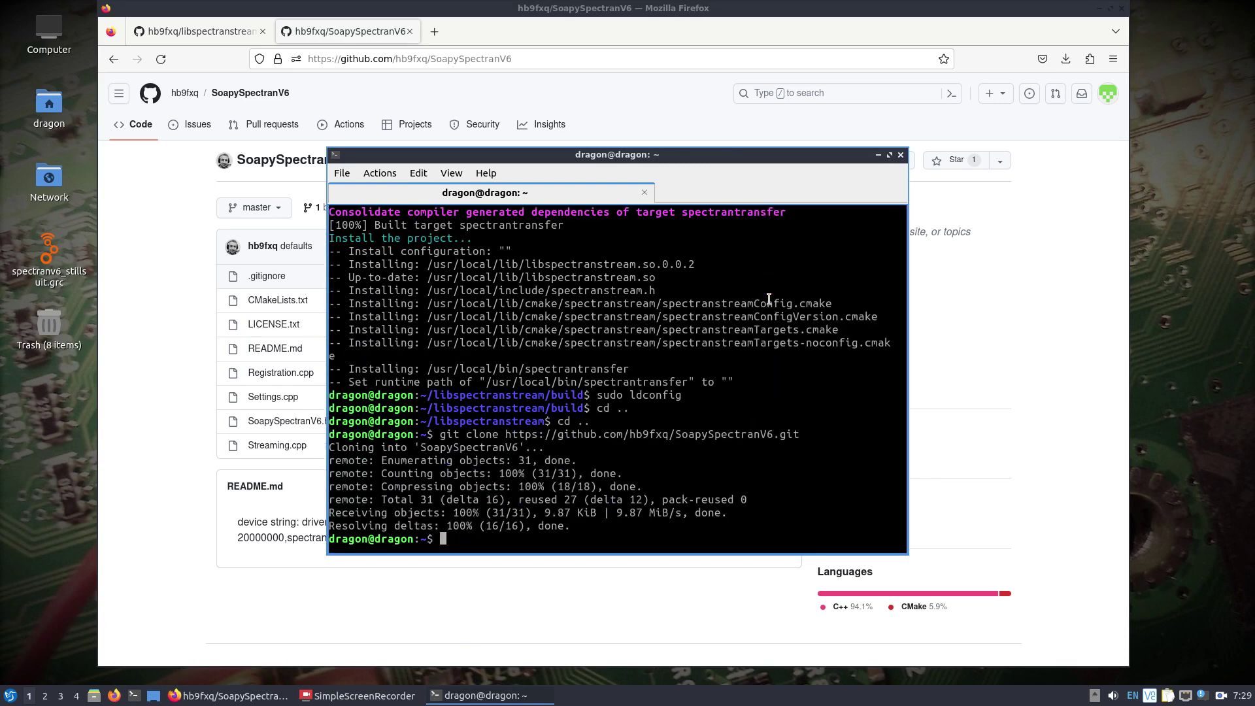
Change into the cloned SoapySpectranV6 directory and list its contents with ls.
text(cd S)
key(Tab)
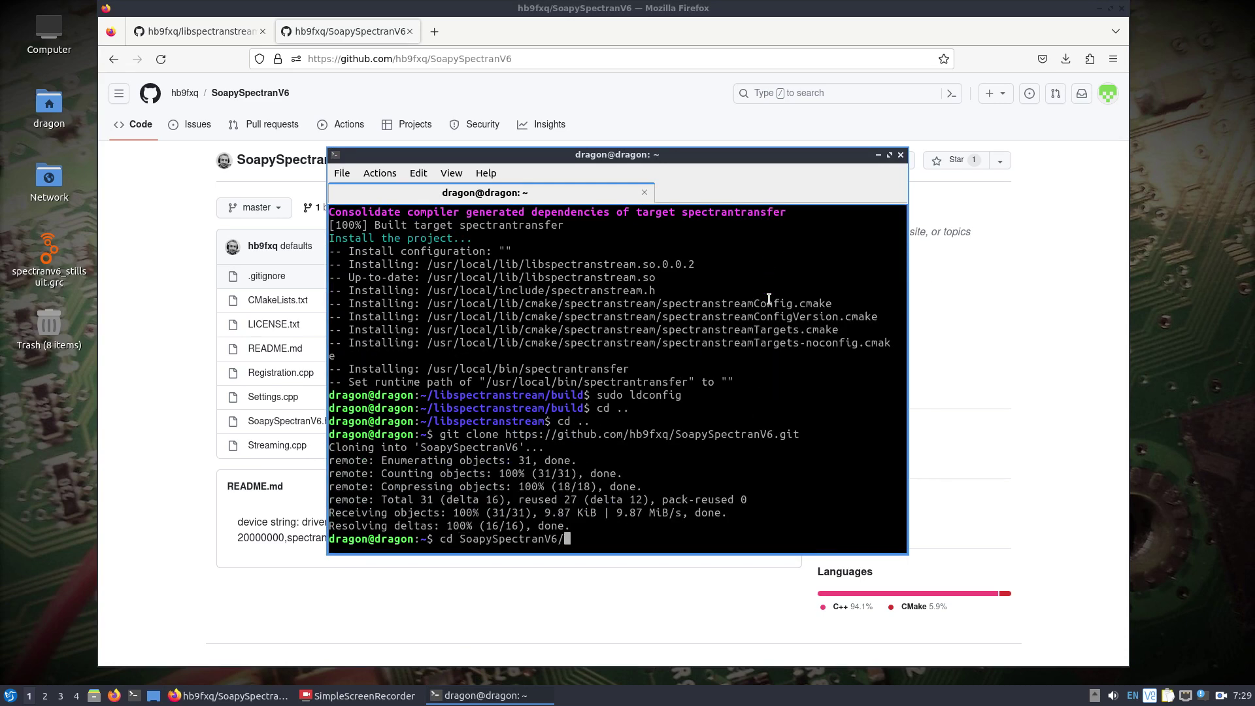
key(Return)
text(ls)
key(Return)
Create a build directory inside SoapySpectranV6 and change into it.
text(mkdir build)
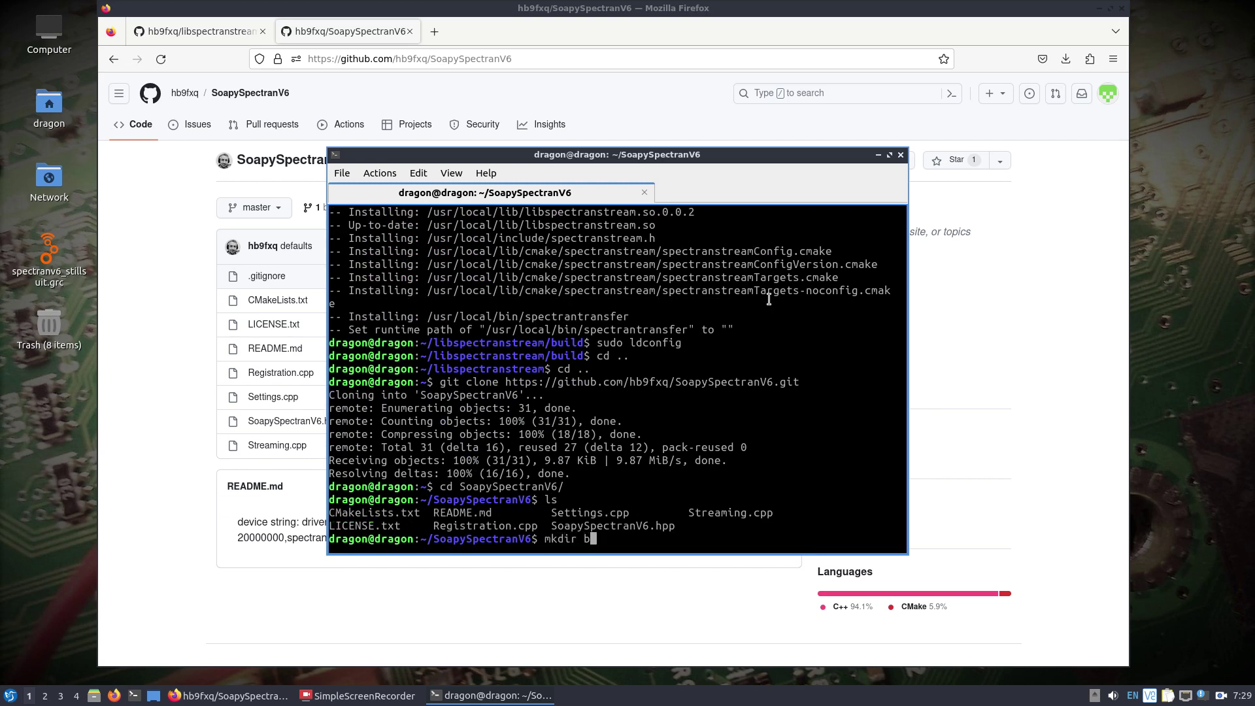
key(Return)
text(cd b)
key(Tab)
key(Return)
Configure SoapySpectranV6 with "cmake .." and build and install it with "sudo make install".
text(cmake ..)
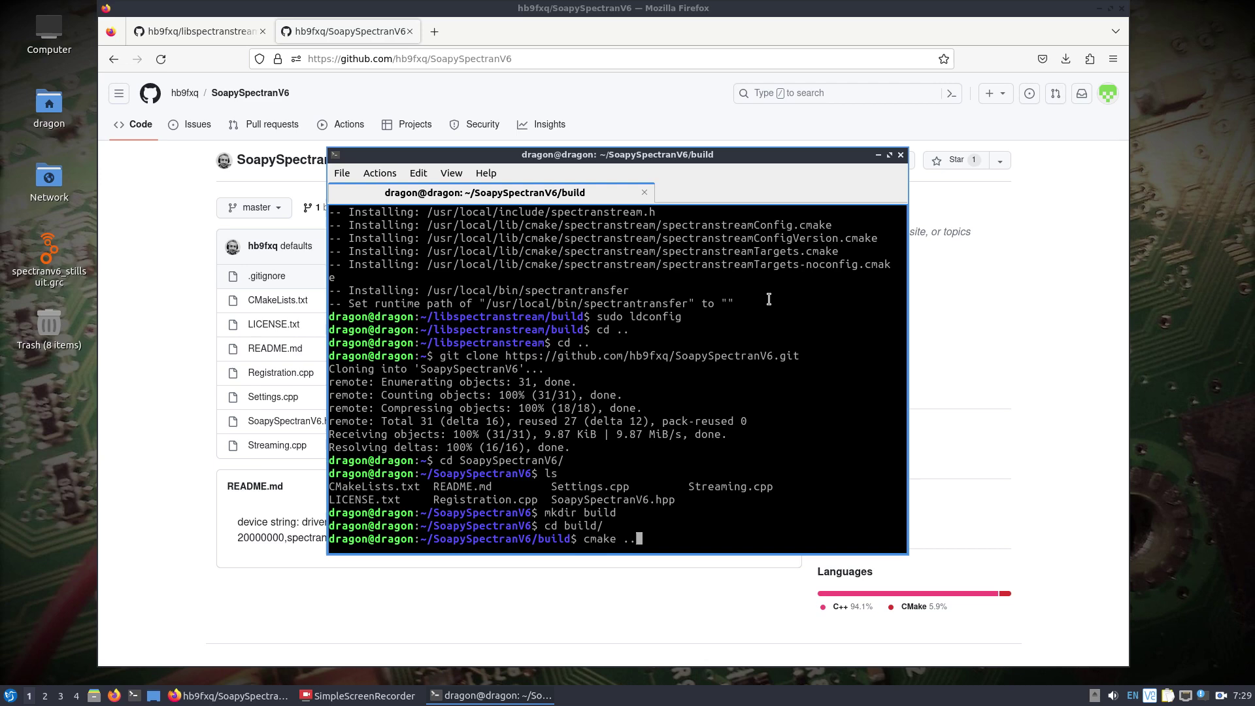
key(Return)
text(sudo make install)
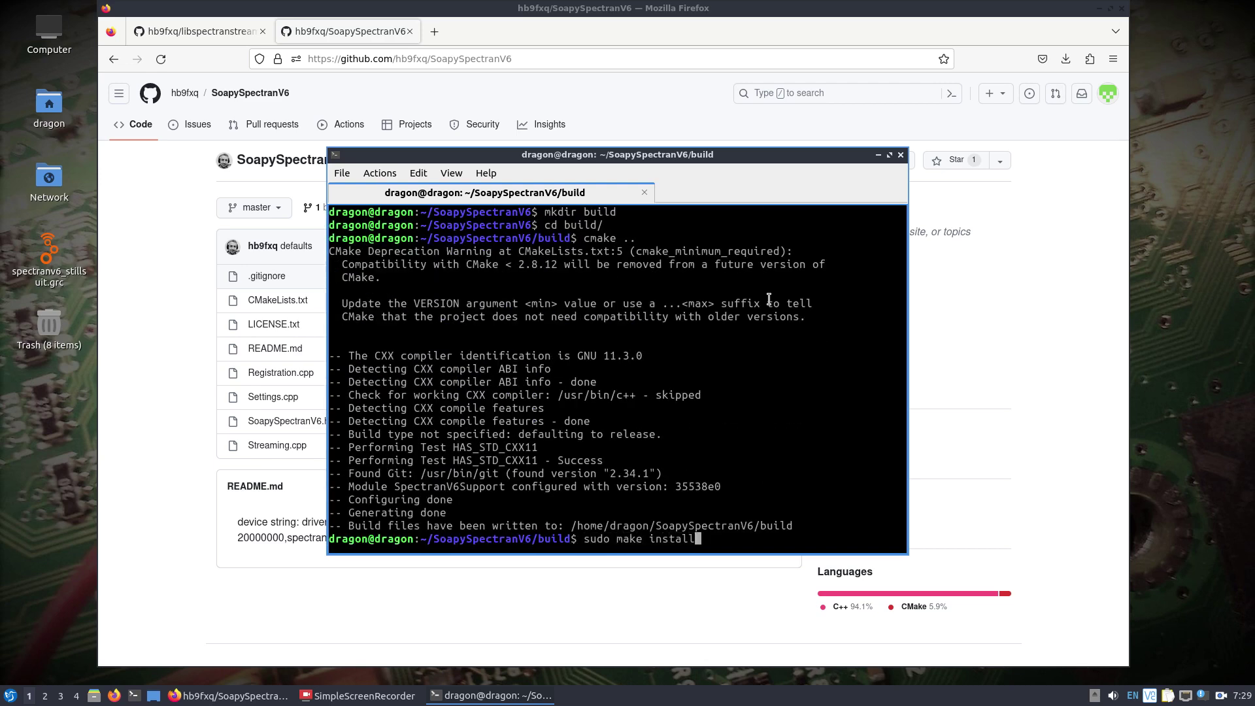
key(Return)
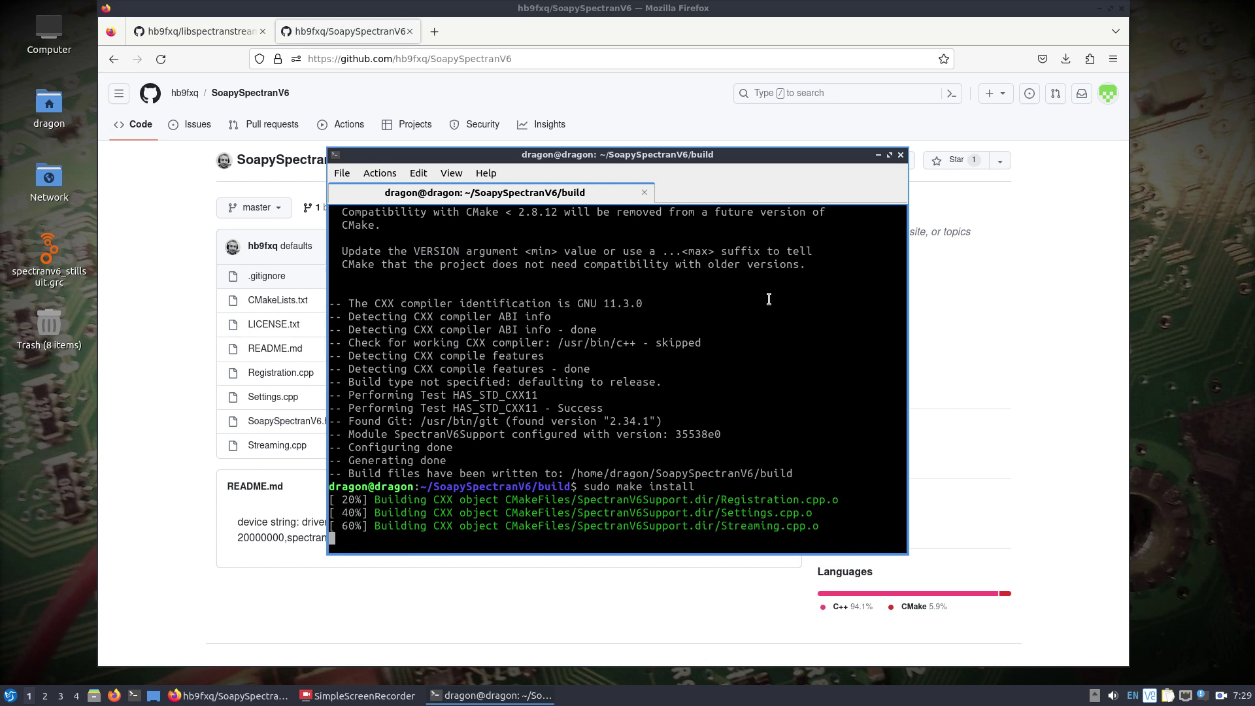
Refresh the shared library cache with "sudo ldconfig" and list the detected SDR devices with "SoapySDRUtil --find".
text(sudo ldconfig)
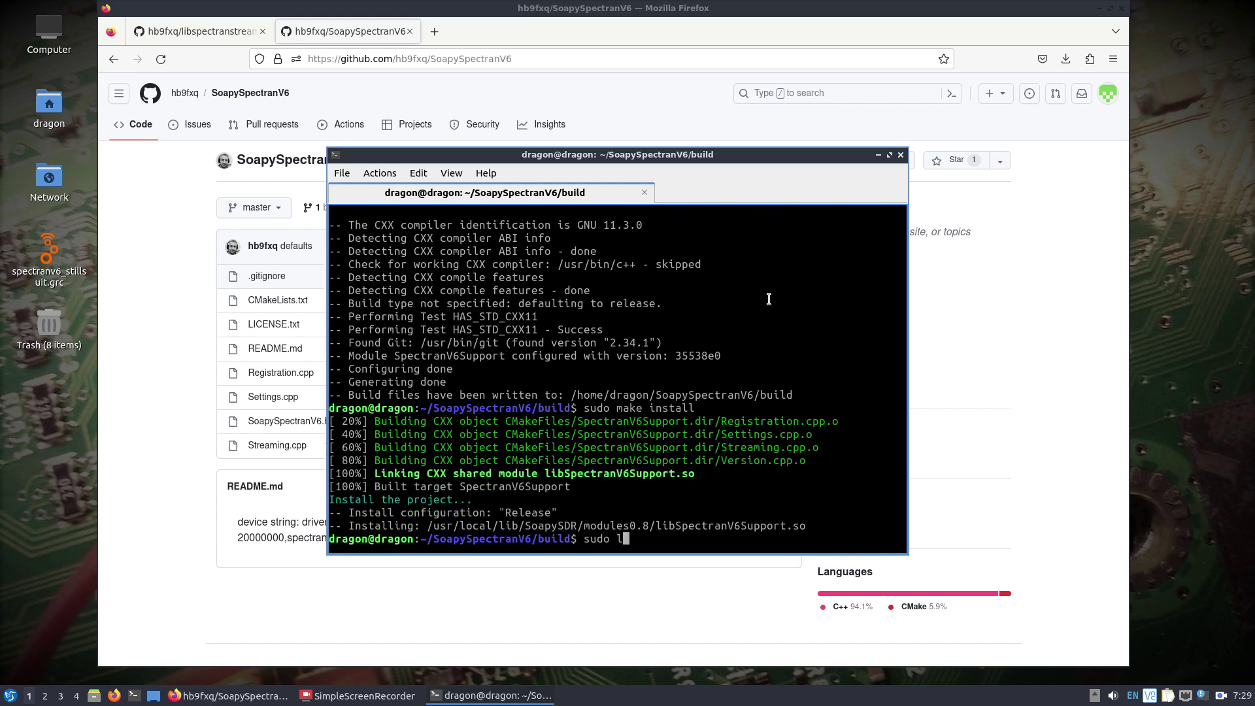
key(Return)
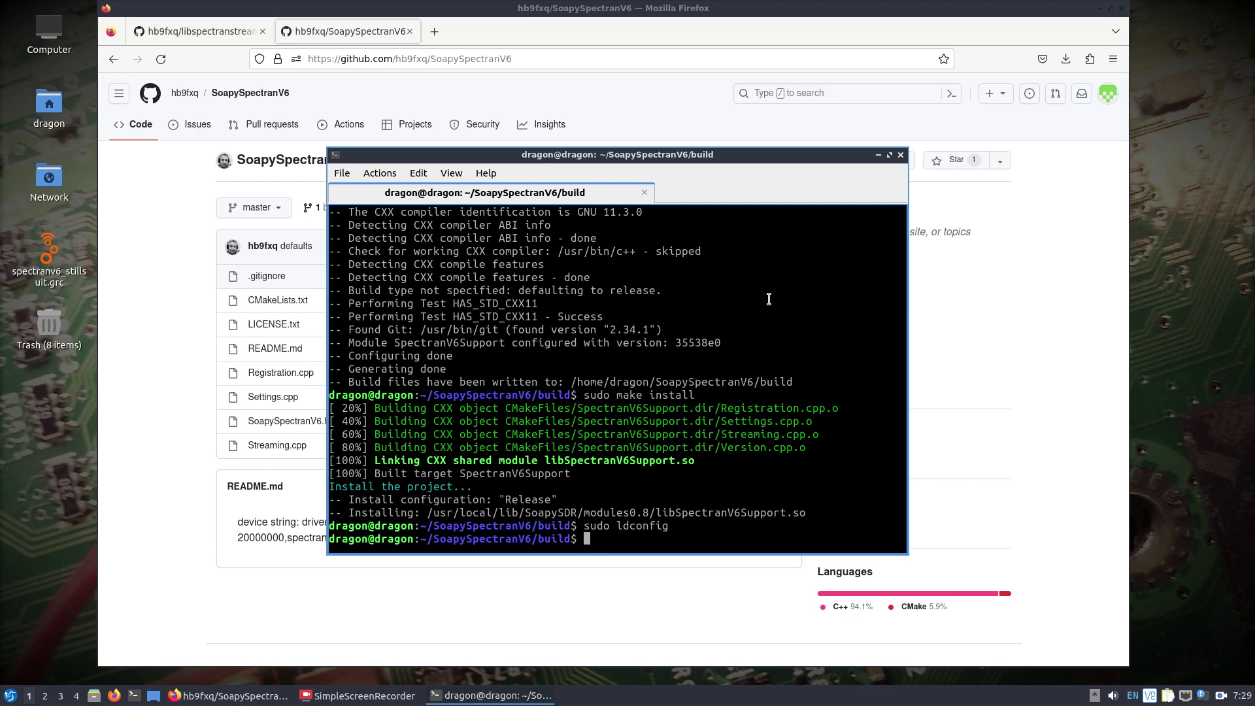
text(SoapySDRUtil --find)
key(Return)
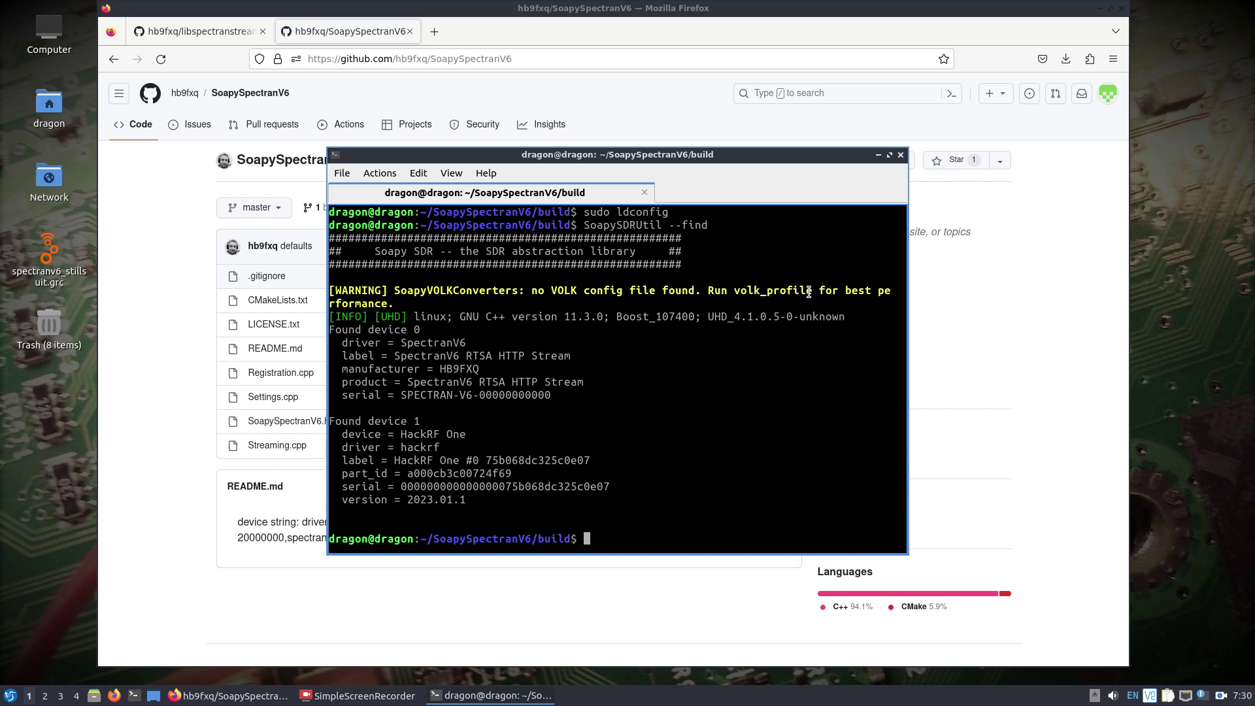
Run volk_profile in the terminal and interrupt it before it finishes.
text(volk_pro)
key(Tab)
key(Return)
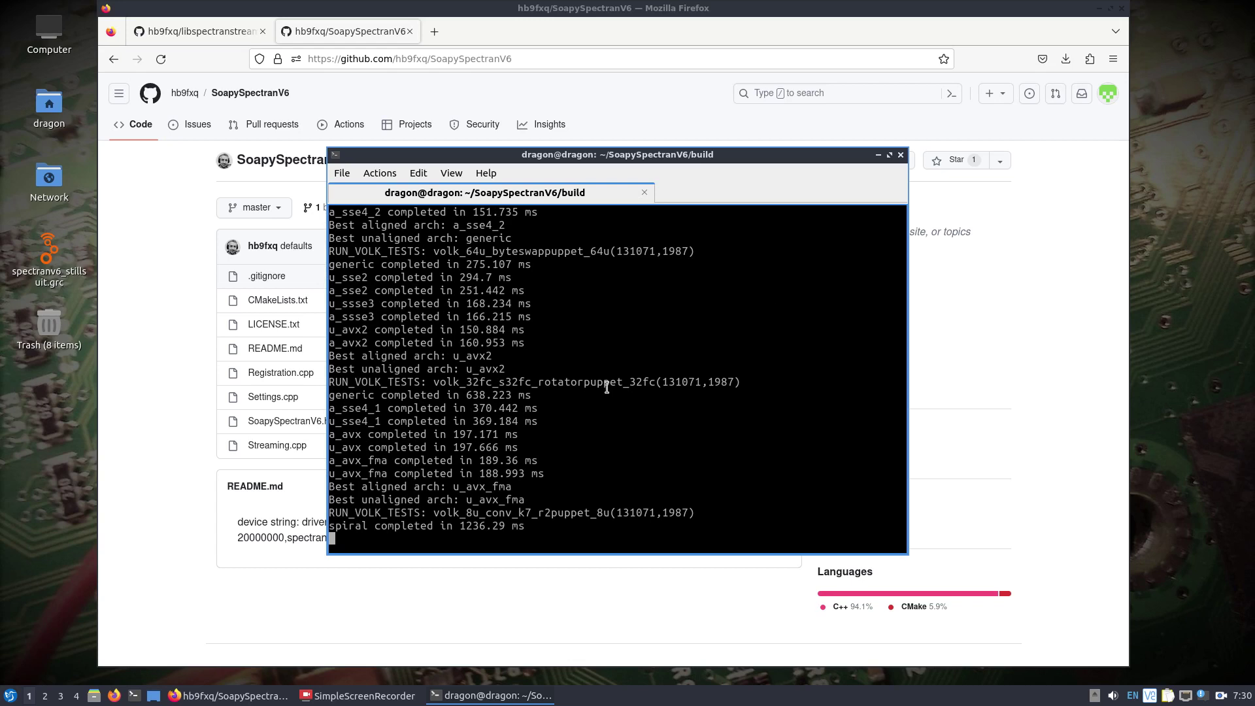
key(ctrl+c)
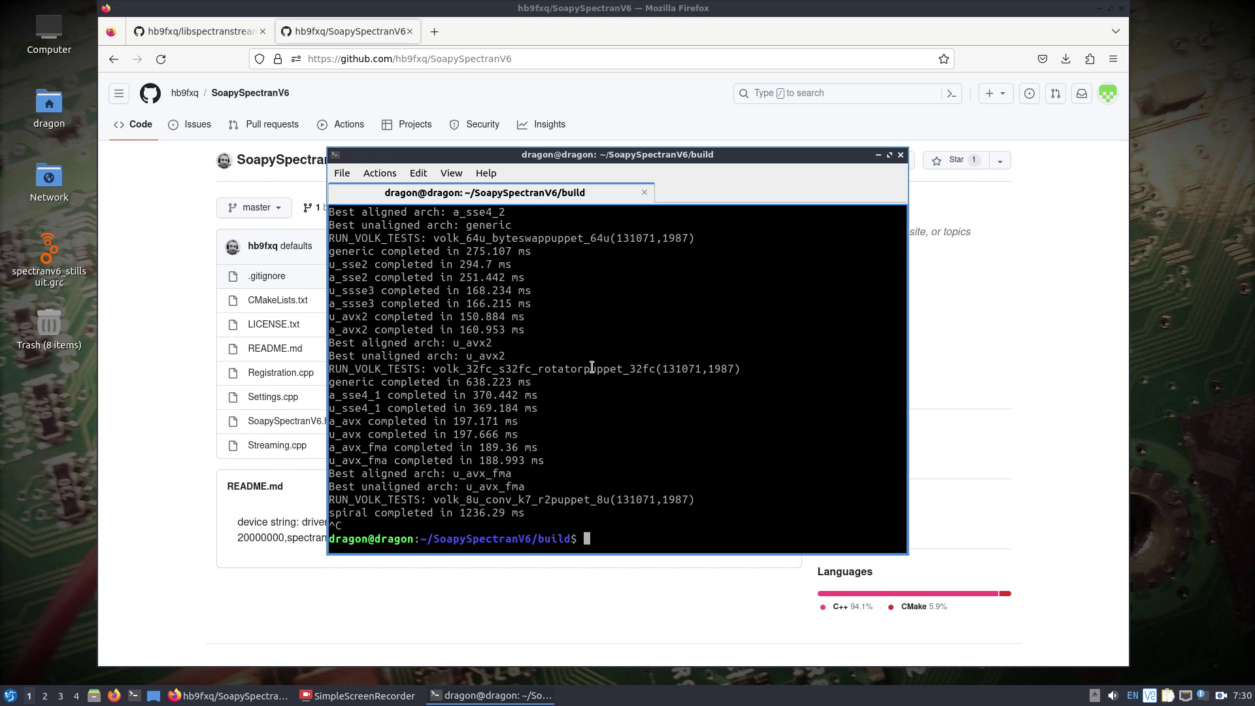
Launch Aaronia RTSA-Suite PRO and create a new empty mission.
click(11, 695)
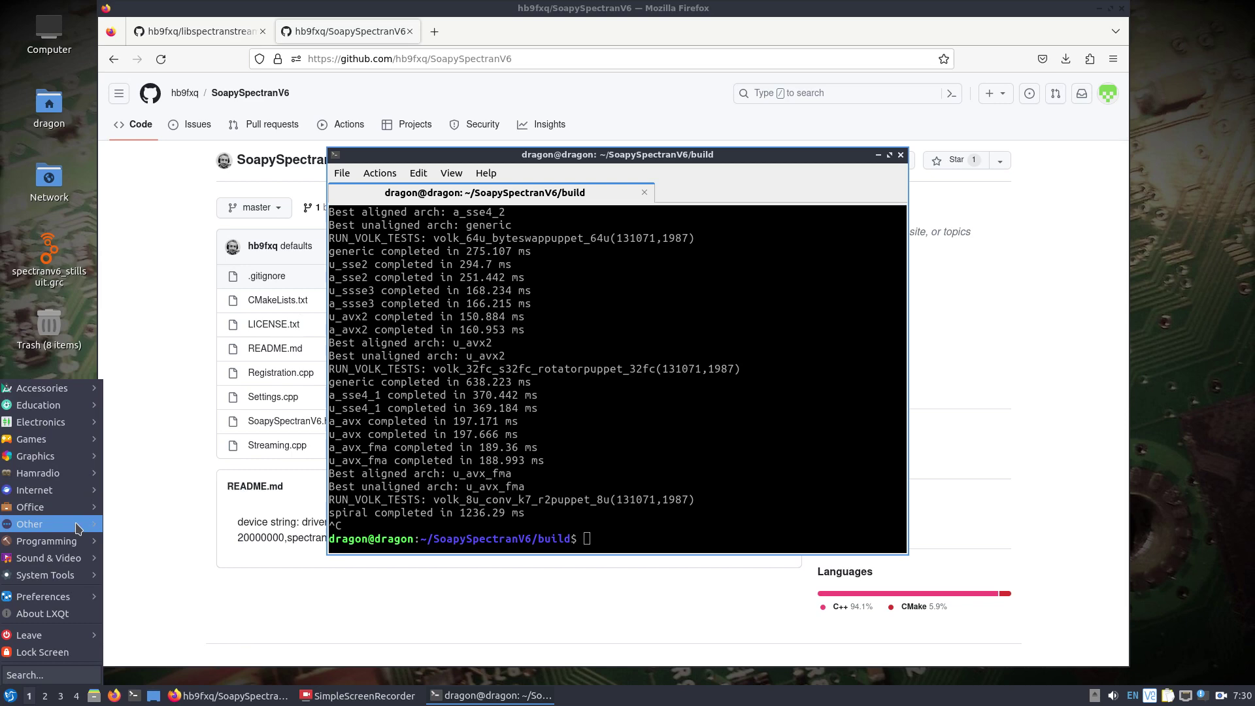
mouse_move(40, 524)
click(206, 10)
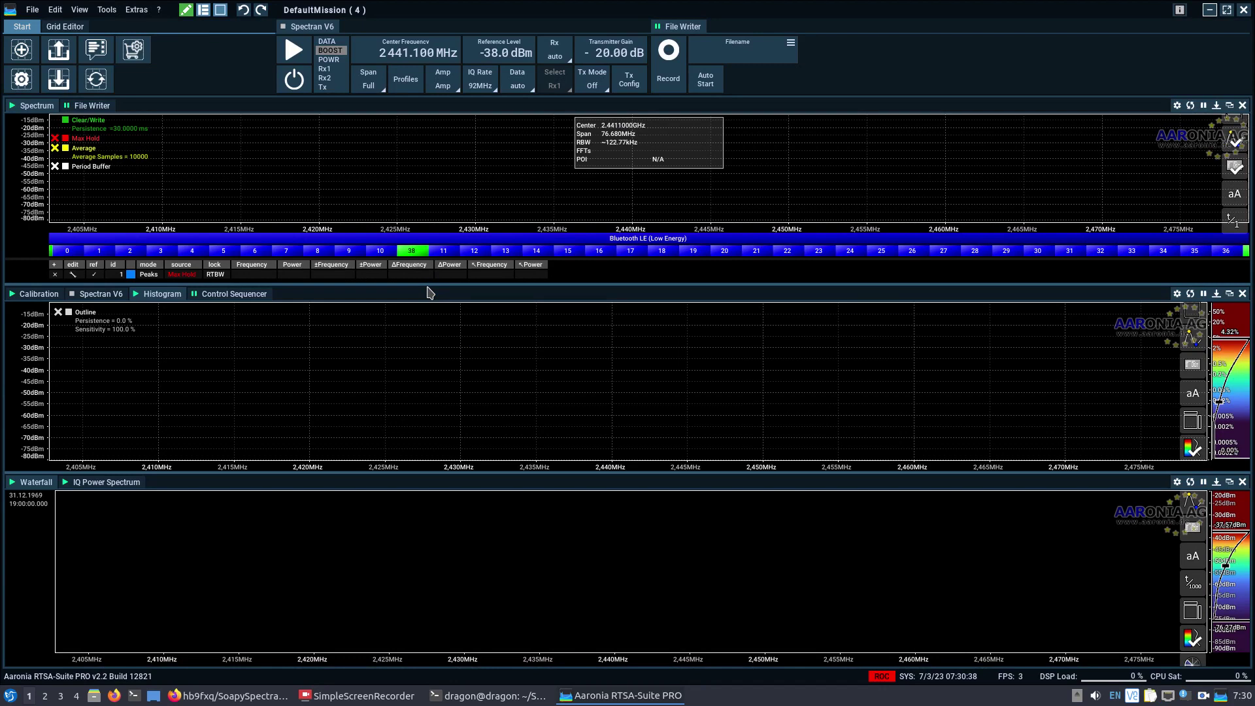
click(19, 53)
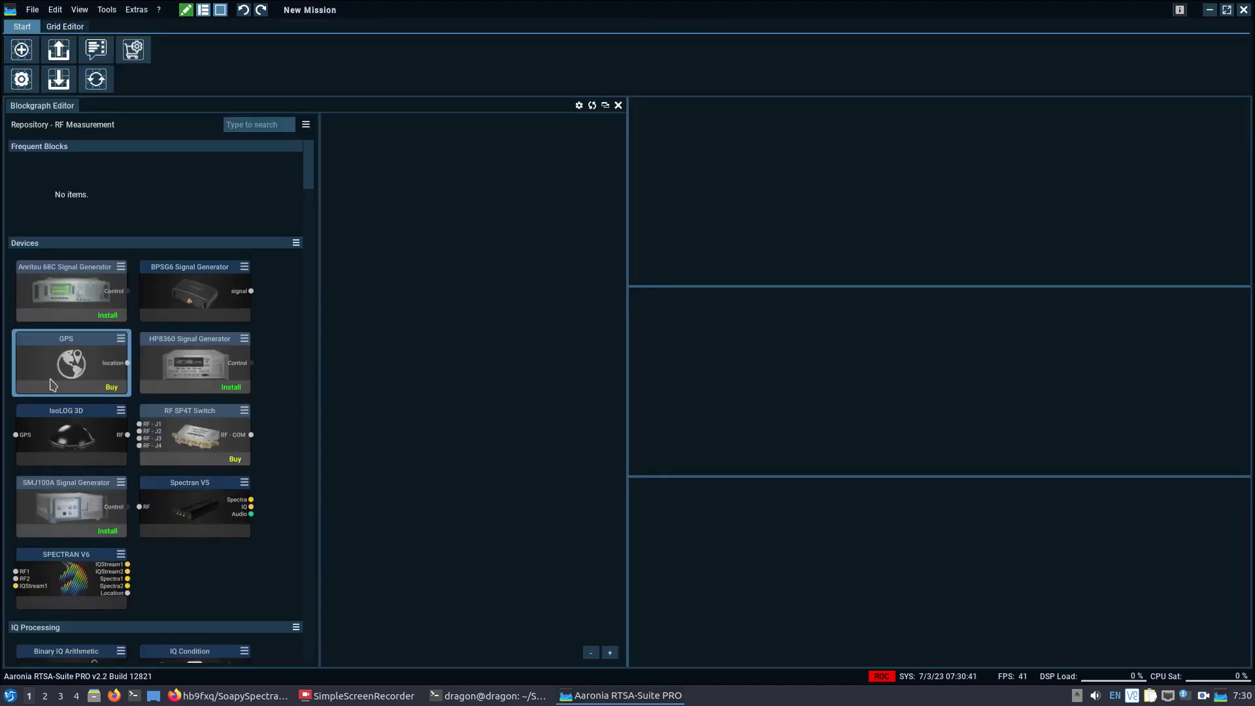
Add the SPECTRAN V6, IQ Demodulator and HTTP Server blocks to the blockgraph, in that order, as one connected chain.
double_click(66, 575)
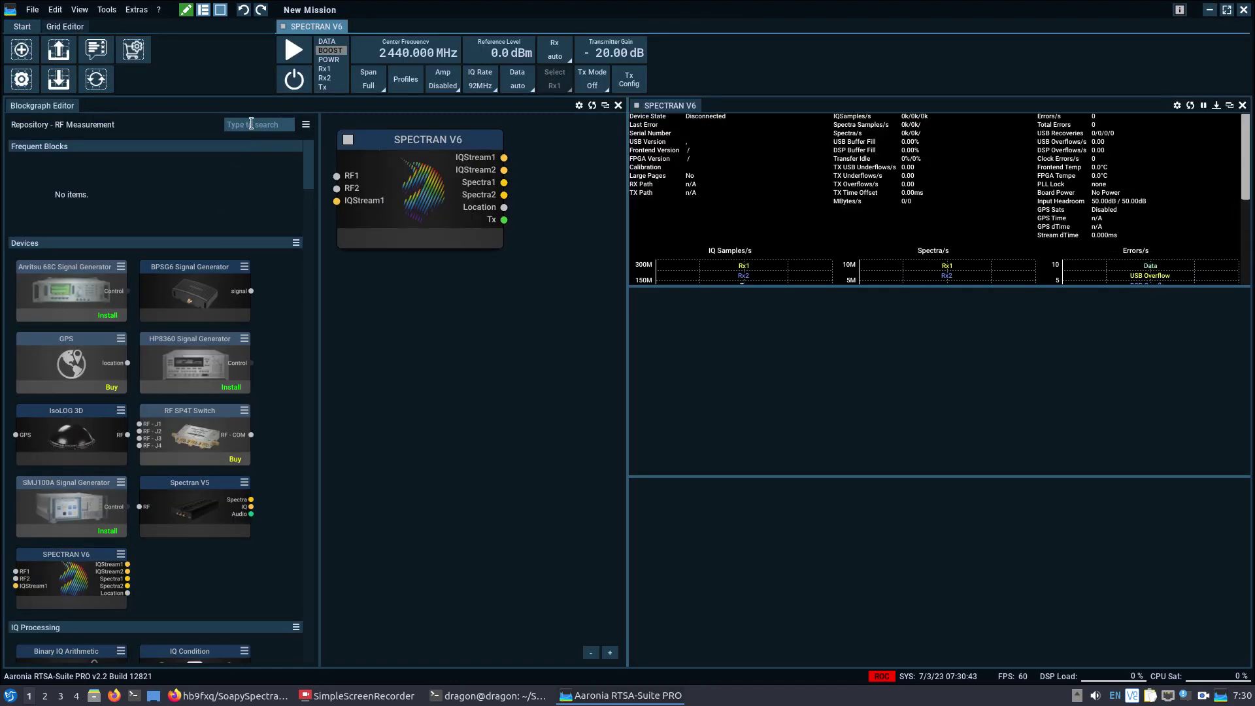
click(251, 124)
text(iq)
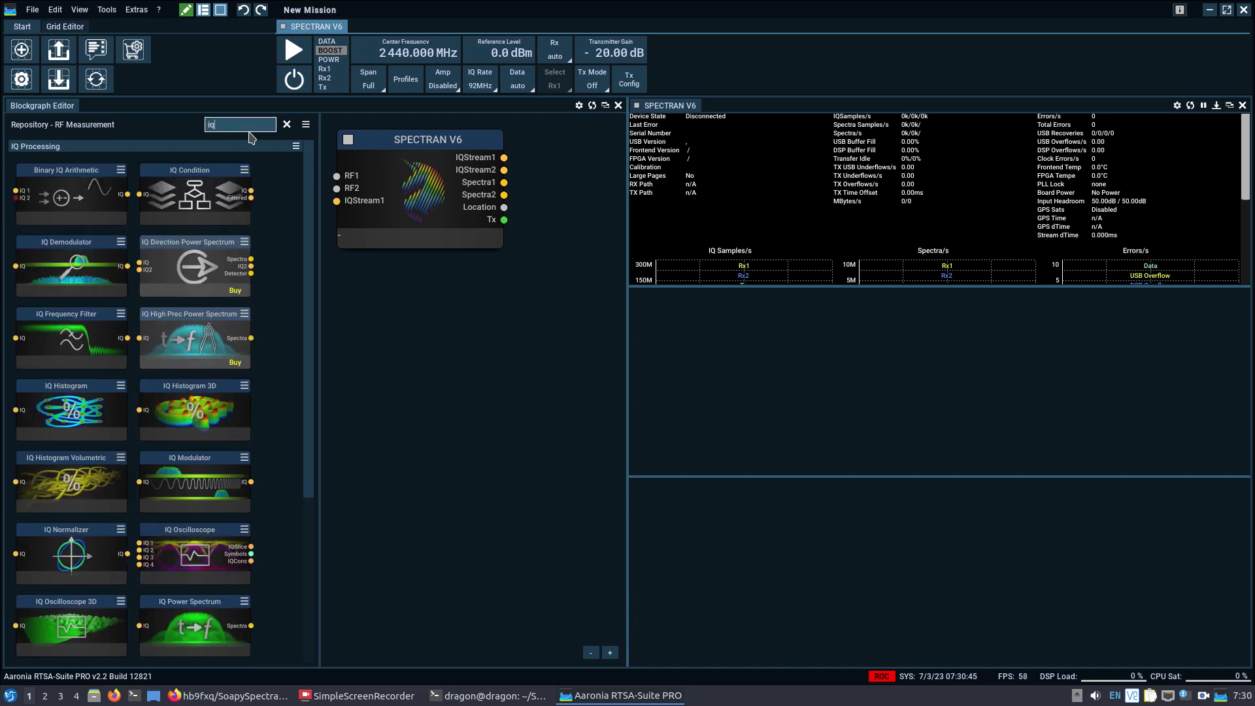
double_click(51, 268)
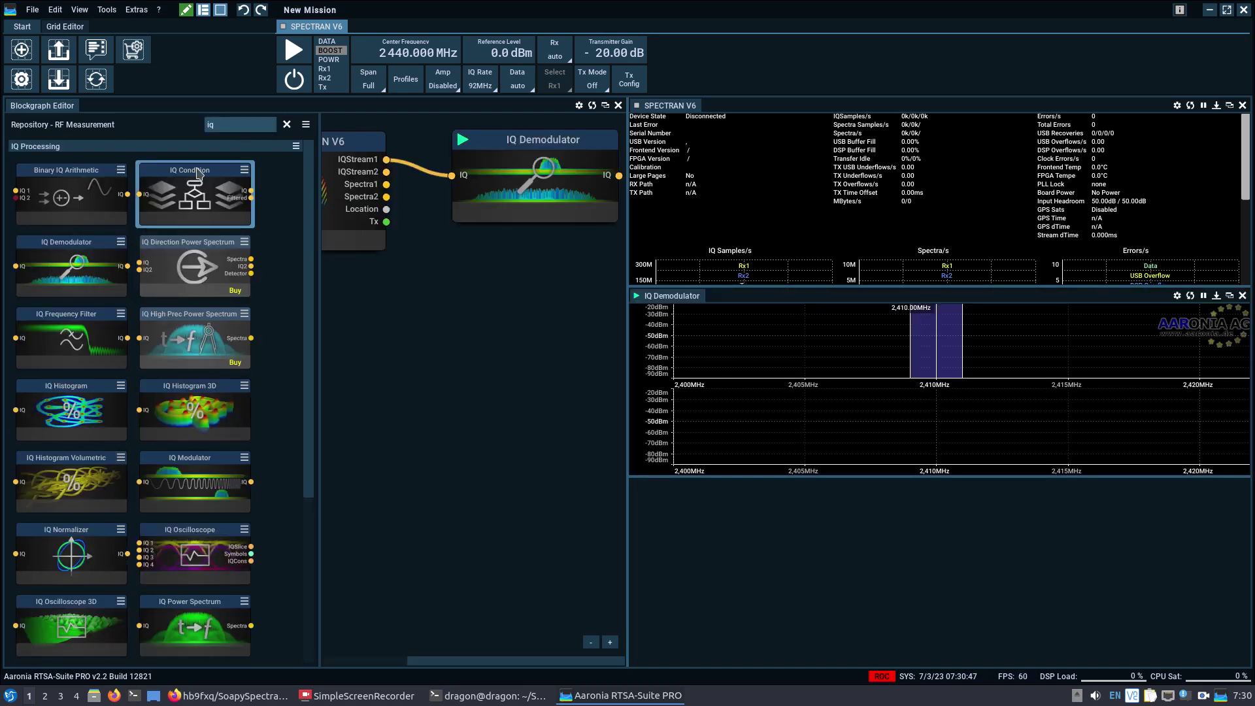
double_click(240, 126)
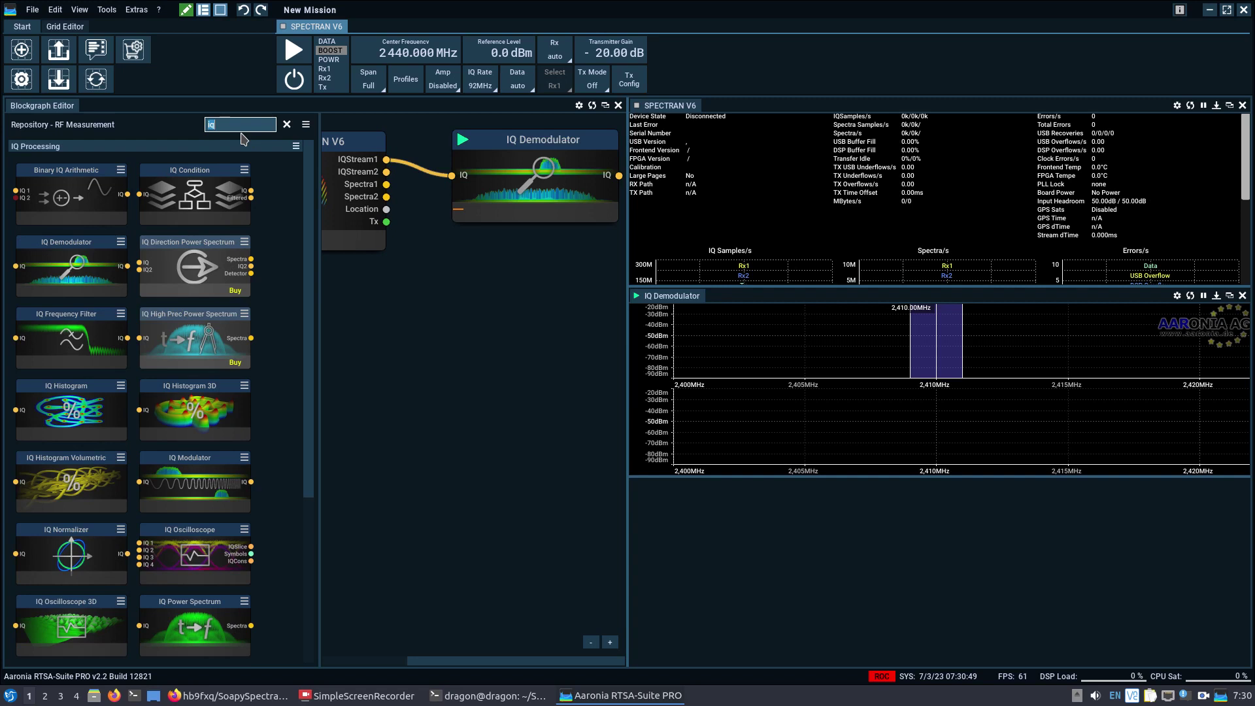
text(http)
double_click(180, 192)
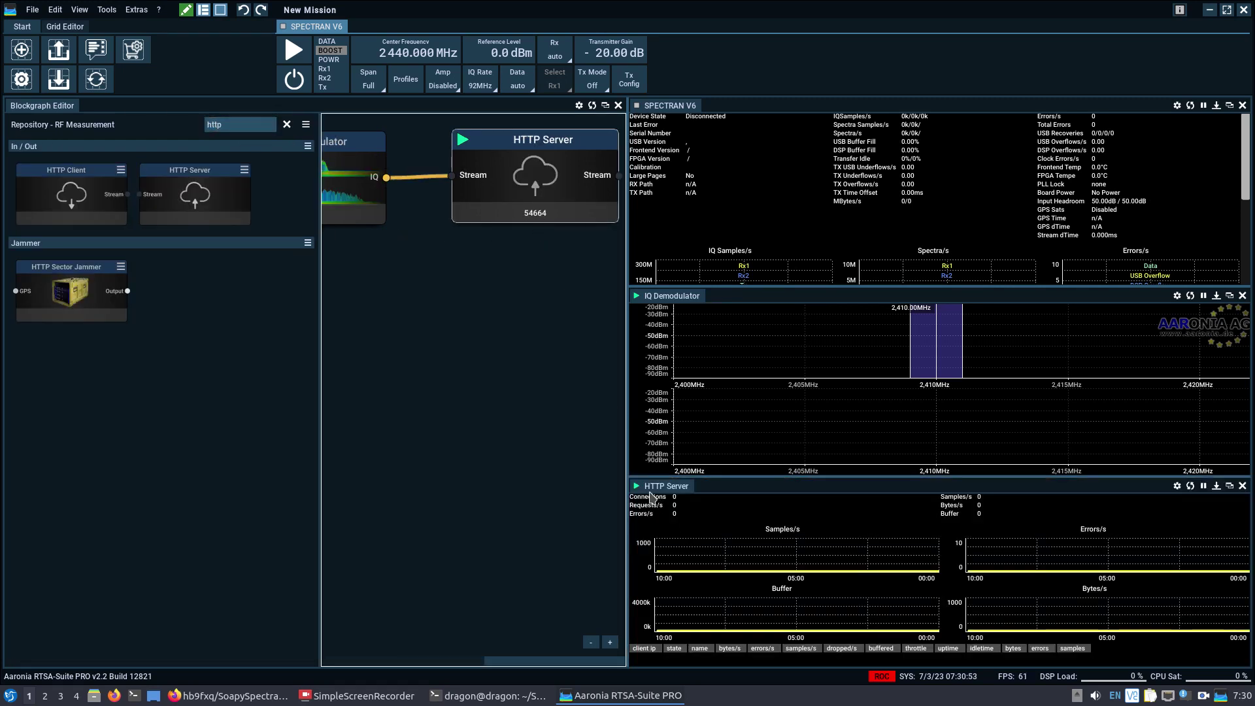
Set the HTTP Server block's connection port to 1234.
click(639, 489)
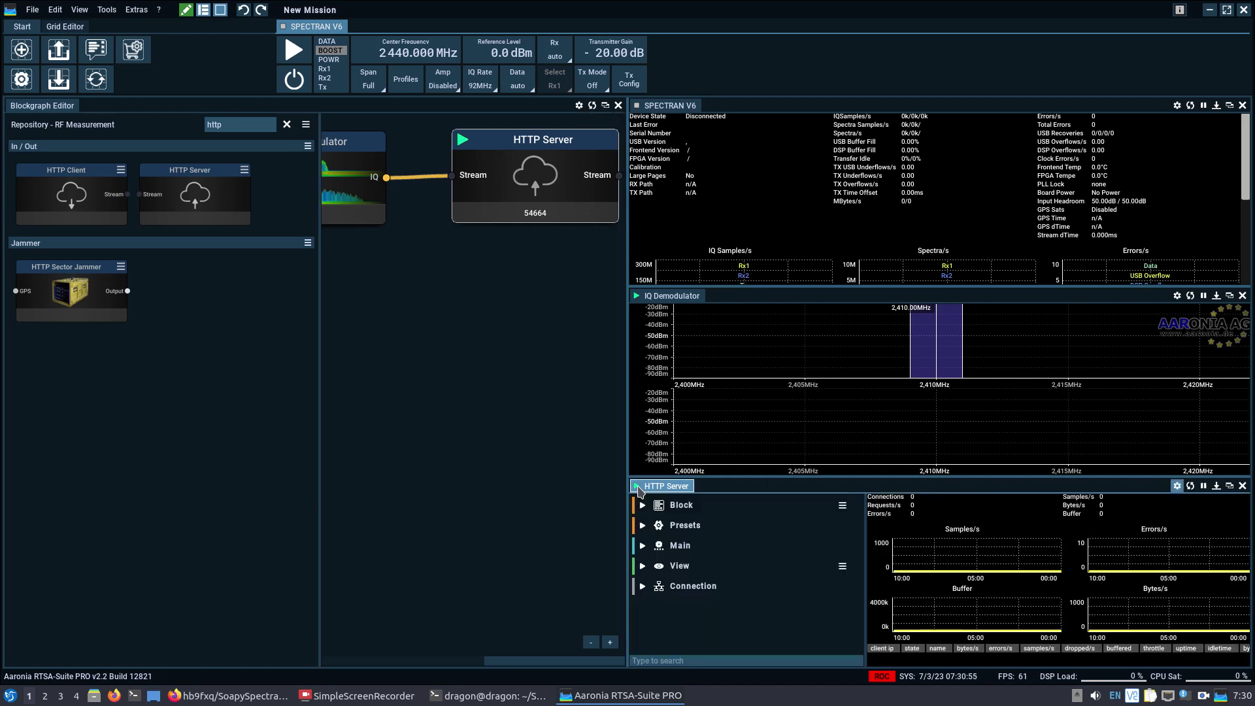
click(642, 587)
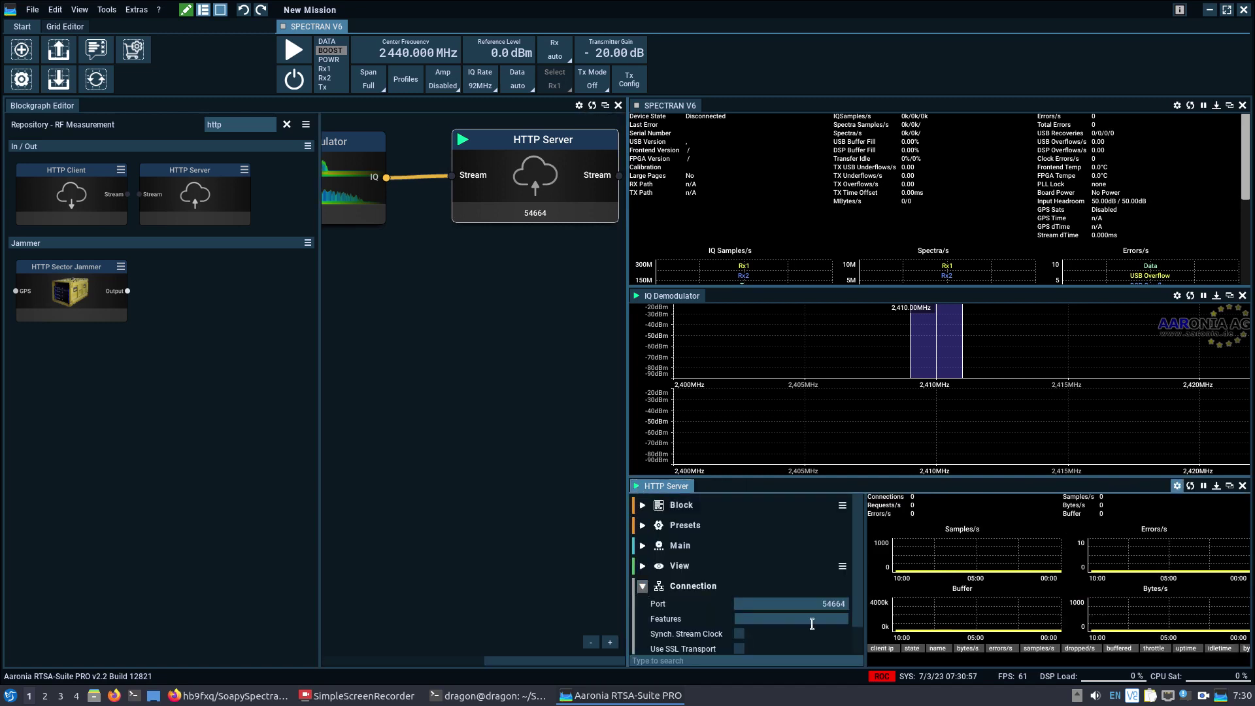
double_click(841, 604)
text(1234)
key(Return)
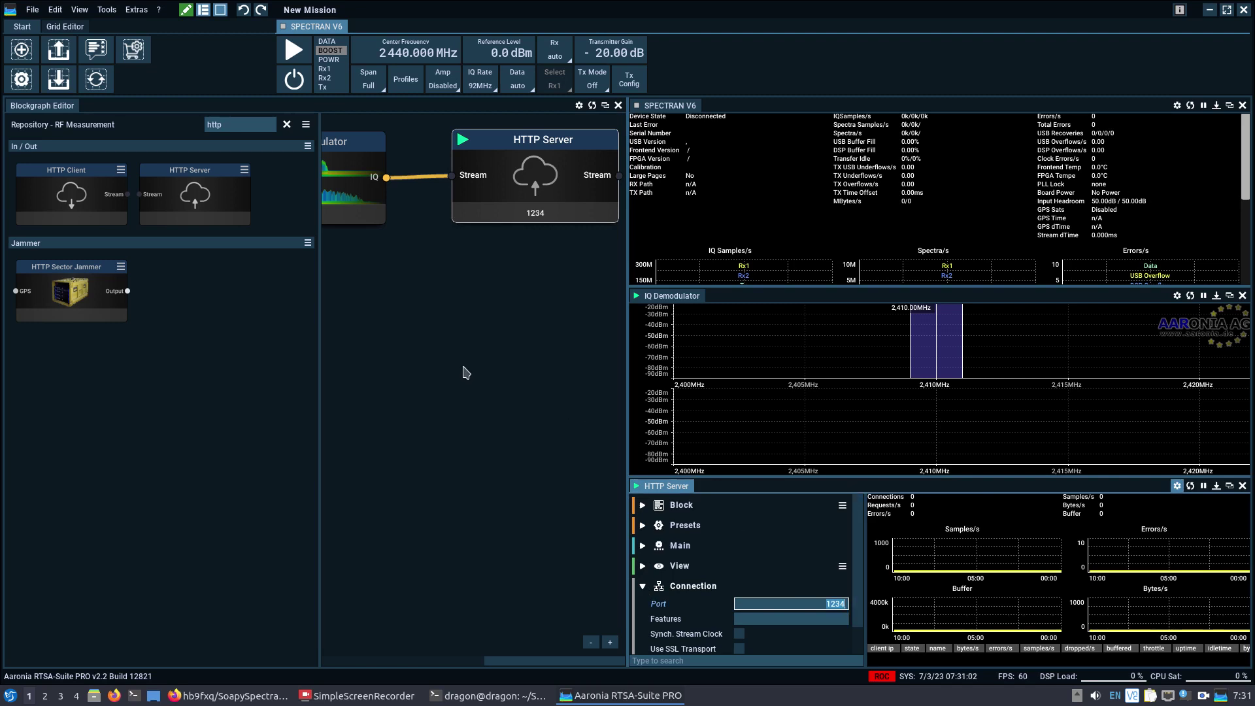
Set the SPECTRAN V6 center frequency to 5880 MHz and start the device.
click(359, 50)
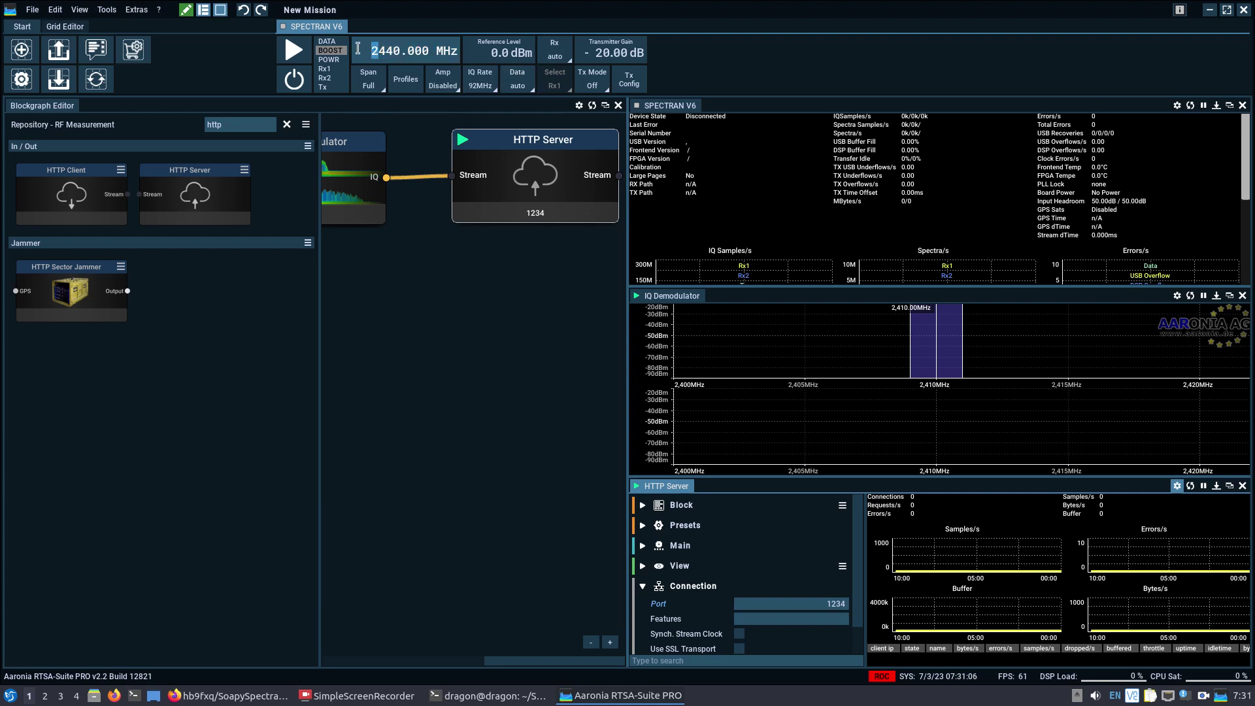
text(588)
key(Return)
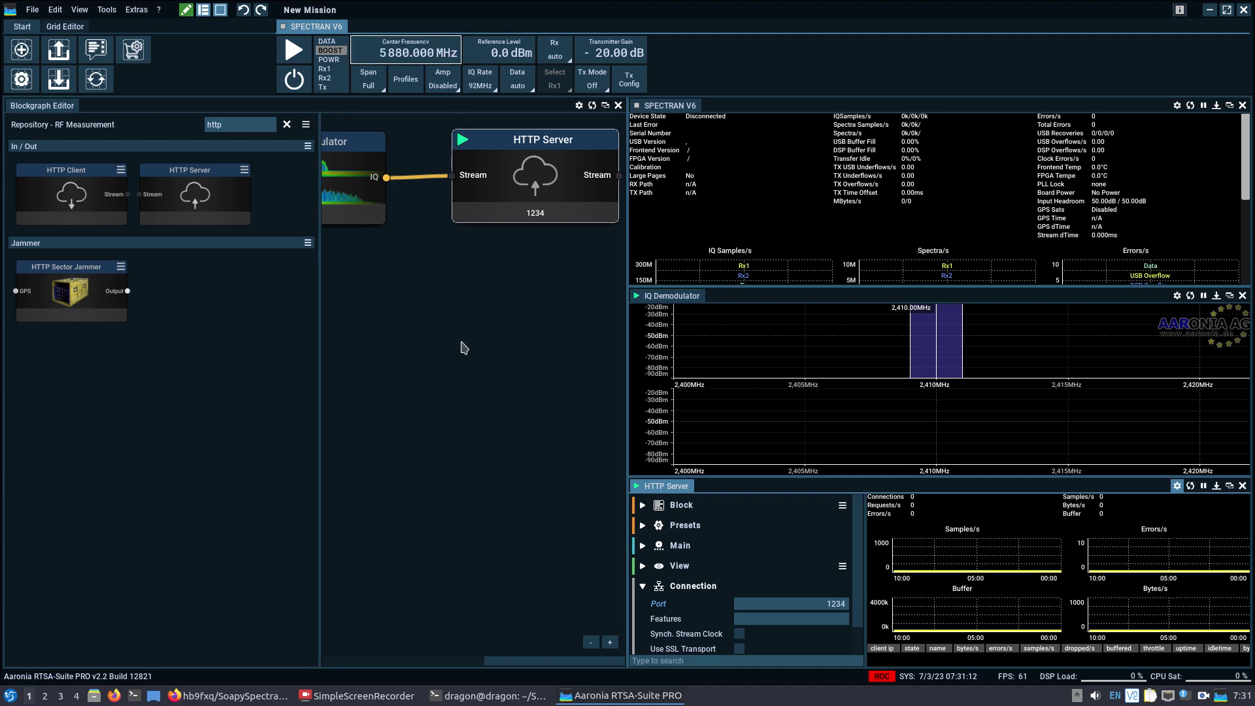
click(290, 56)
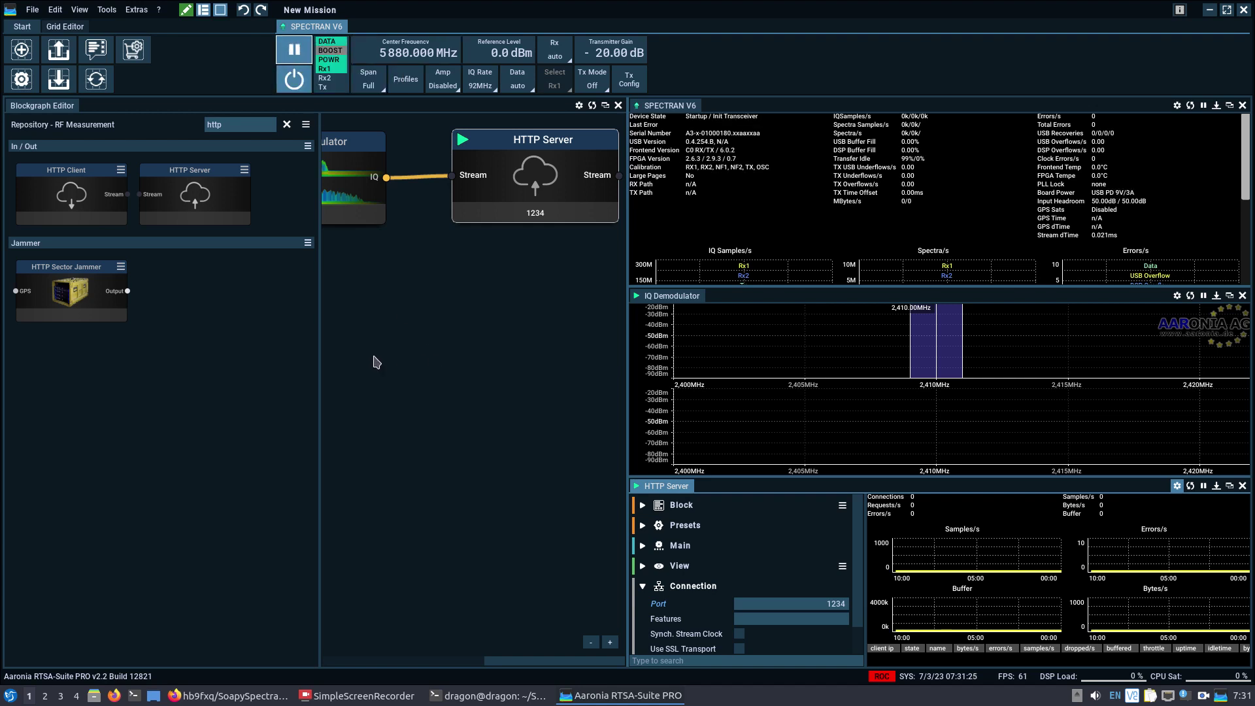
Widen the IQ Demodulator's main settings and set its center frequency to 5880 MHz.
click(636, 297)
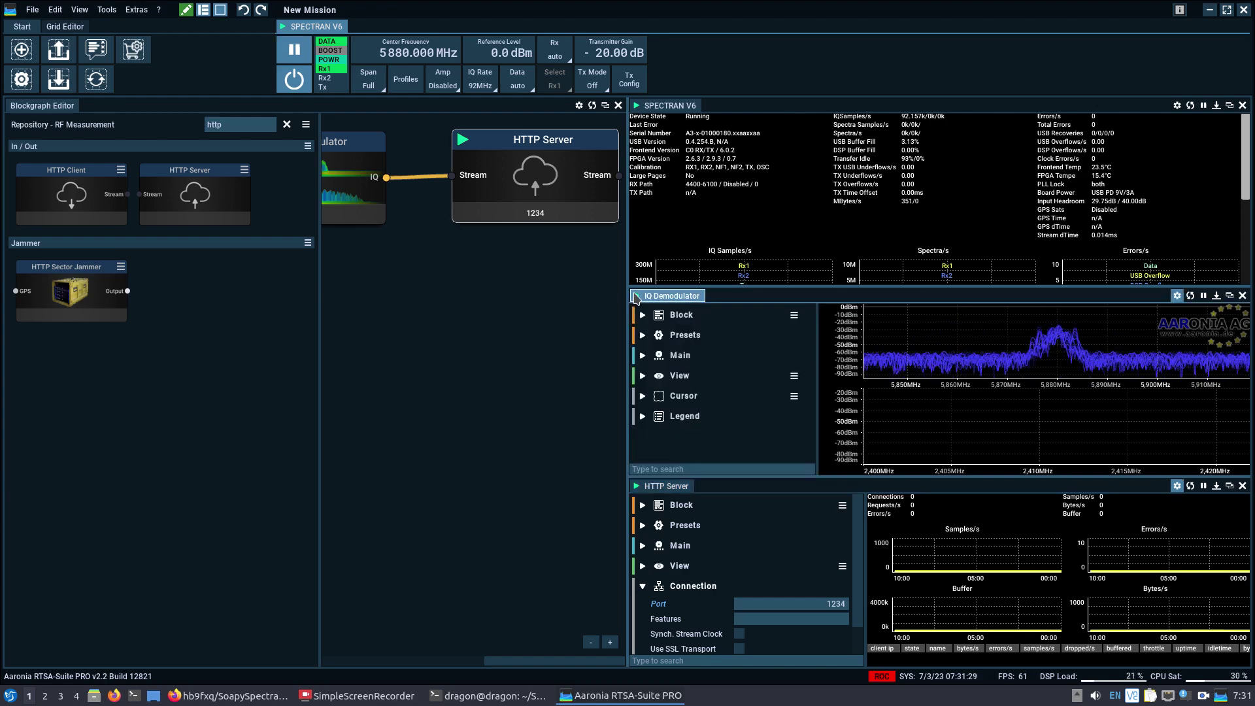
click(642, 355)
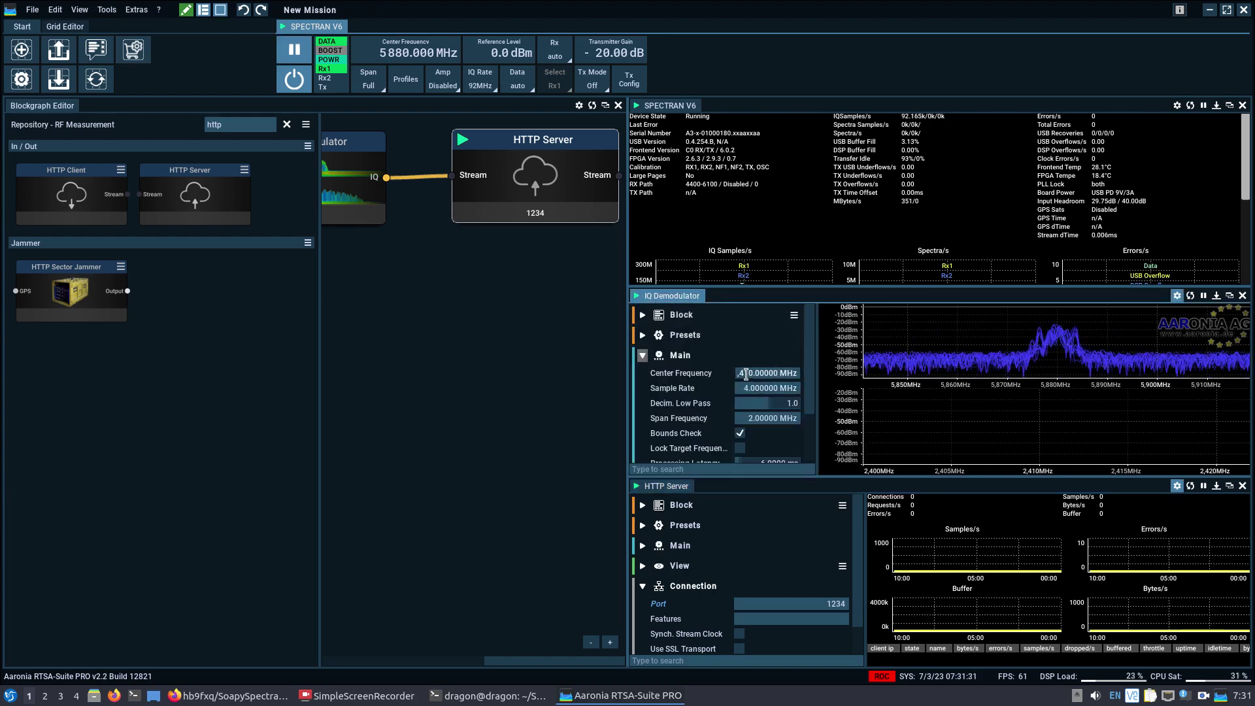
drag(816, 377, 865, 377)
click(797, 373)
drag(782, 373, 793, 373)
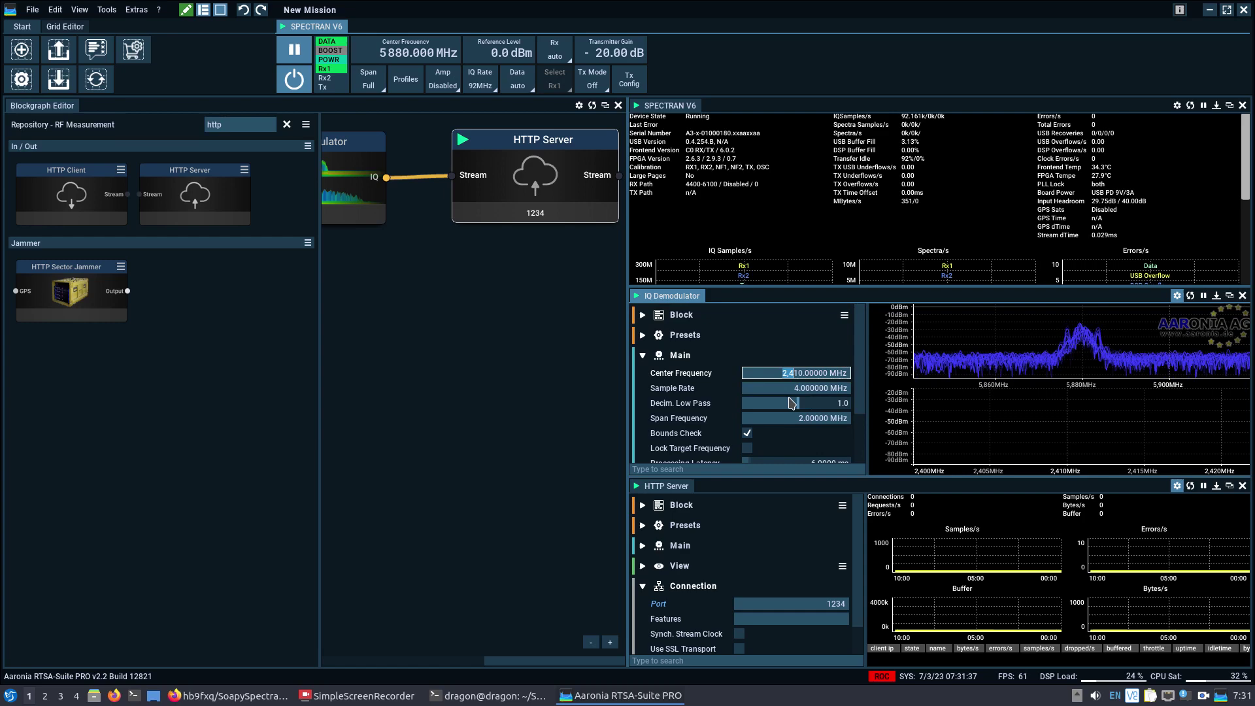
text(5,)
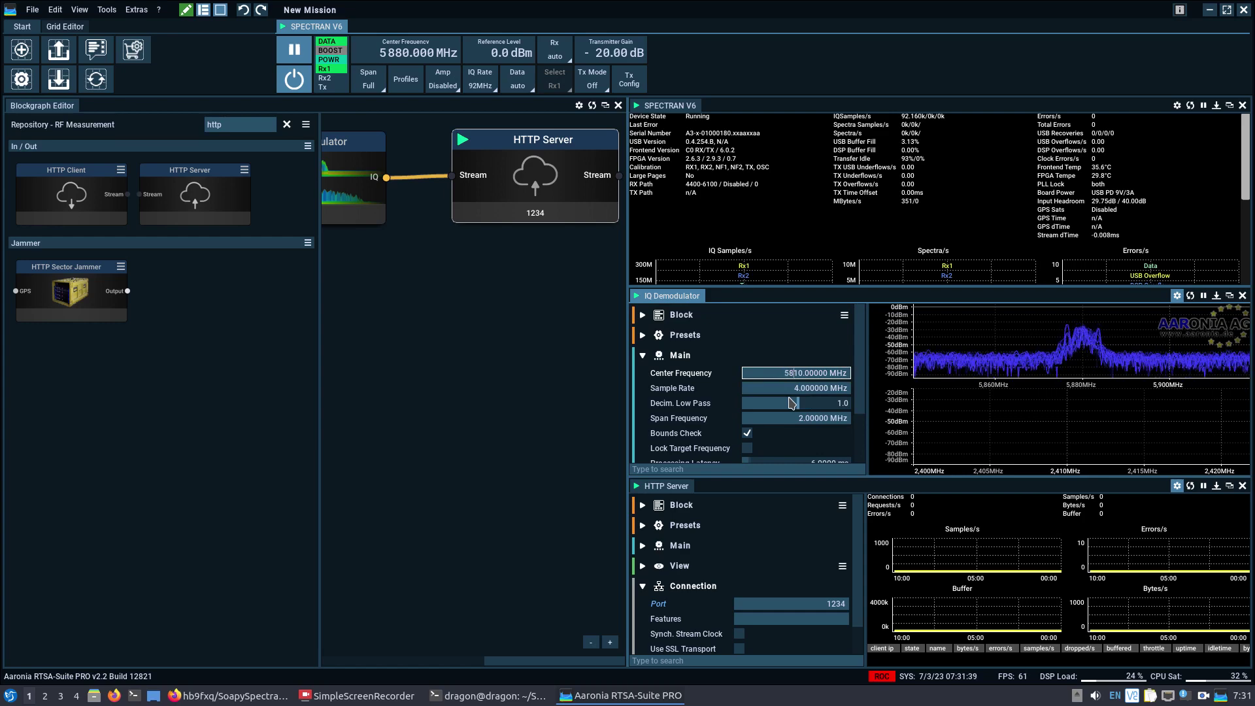
text(88)
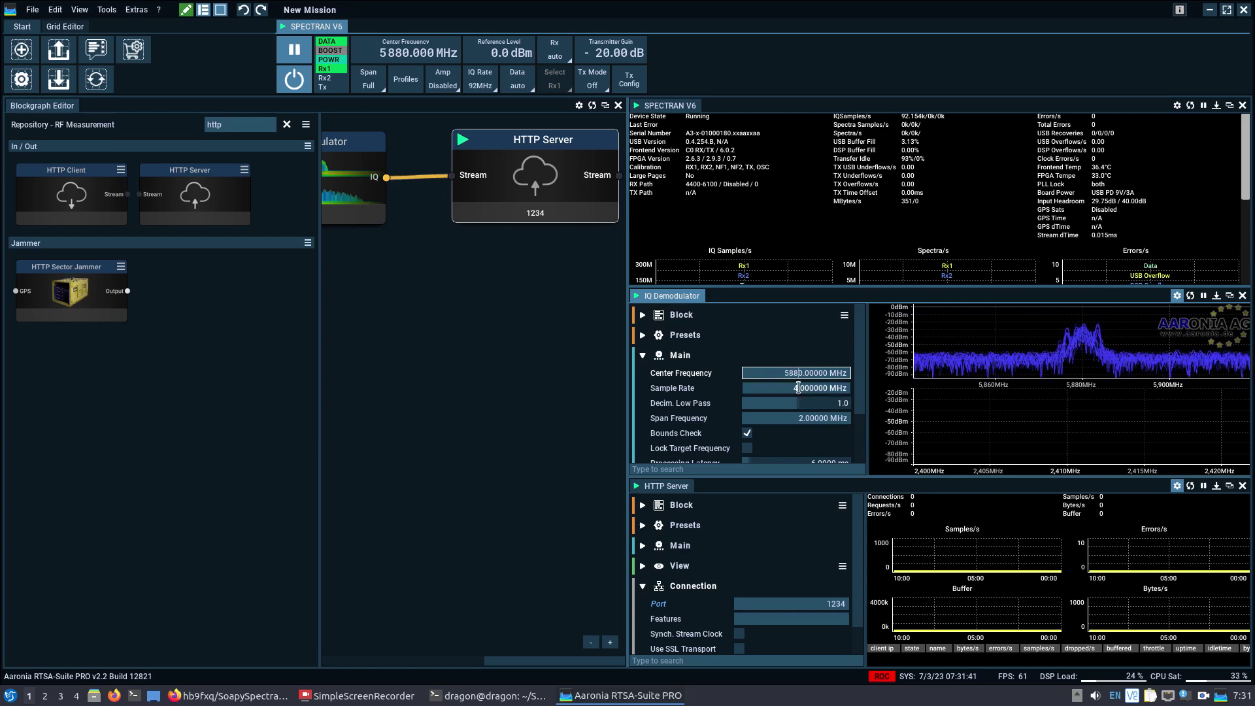
key(Return)
Set both the sample rate and the span frequency of the IQ Demodulator to 20 MHz.
drag(796, 389, 786, 405)
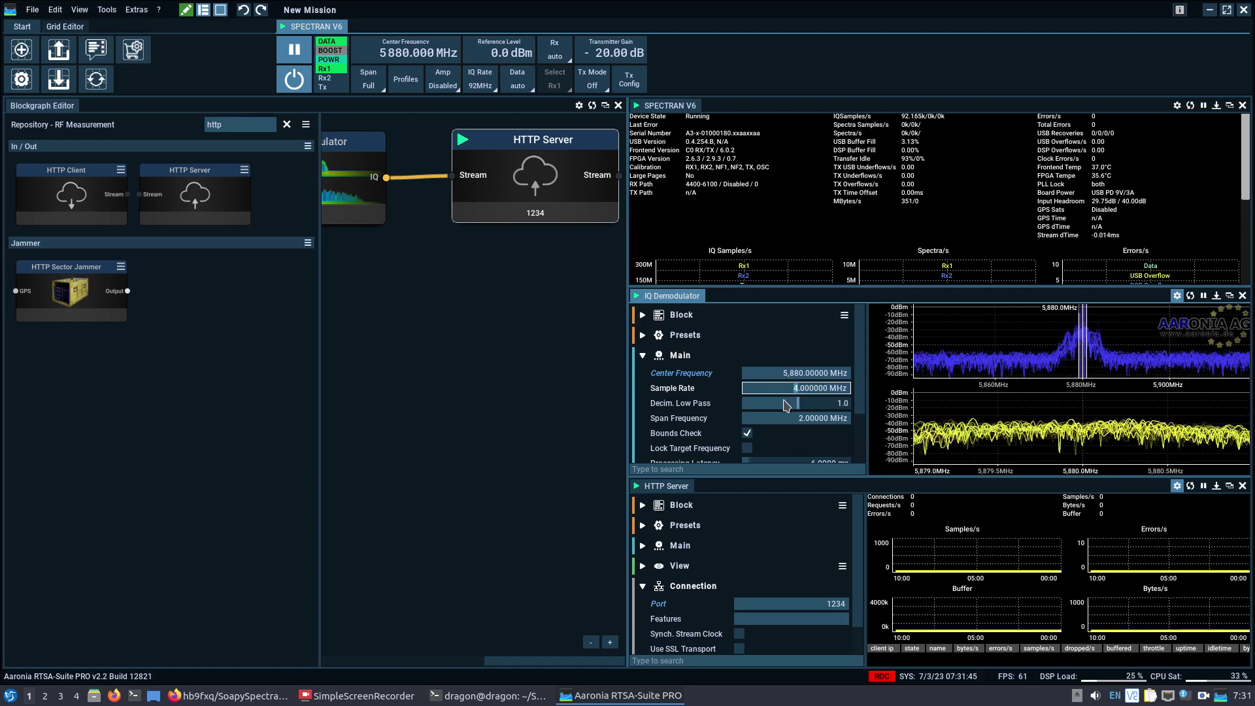
text(20)
key(Return)
click(793, 418)
text(2)
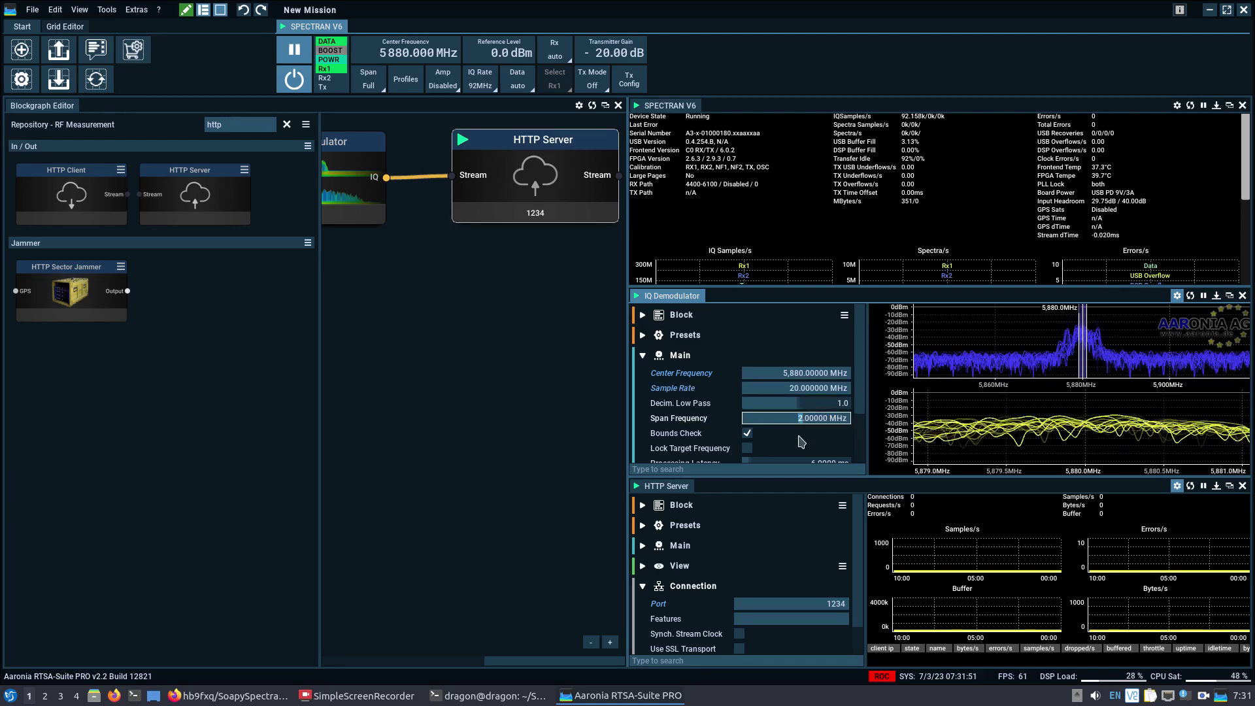
key(Return)
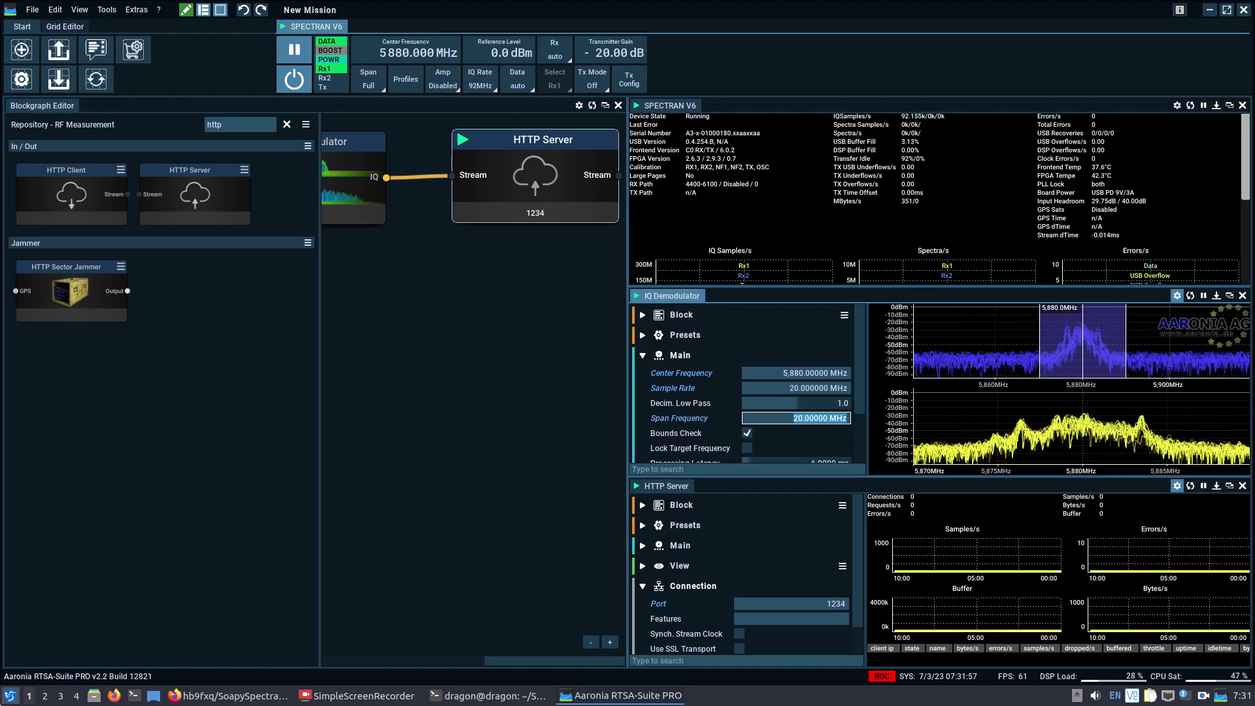
Launch SigDigger, accept its source settings with the SpectranV6 RTSA HTTP Stream device, and start the capture without decimating the sample rate.
click(11, 696)
mouse_move(59, 479)
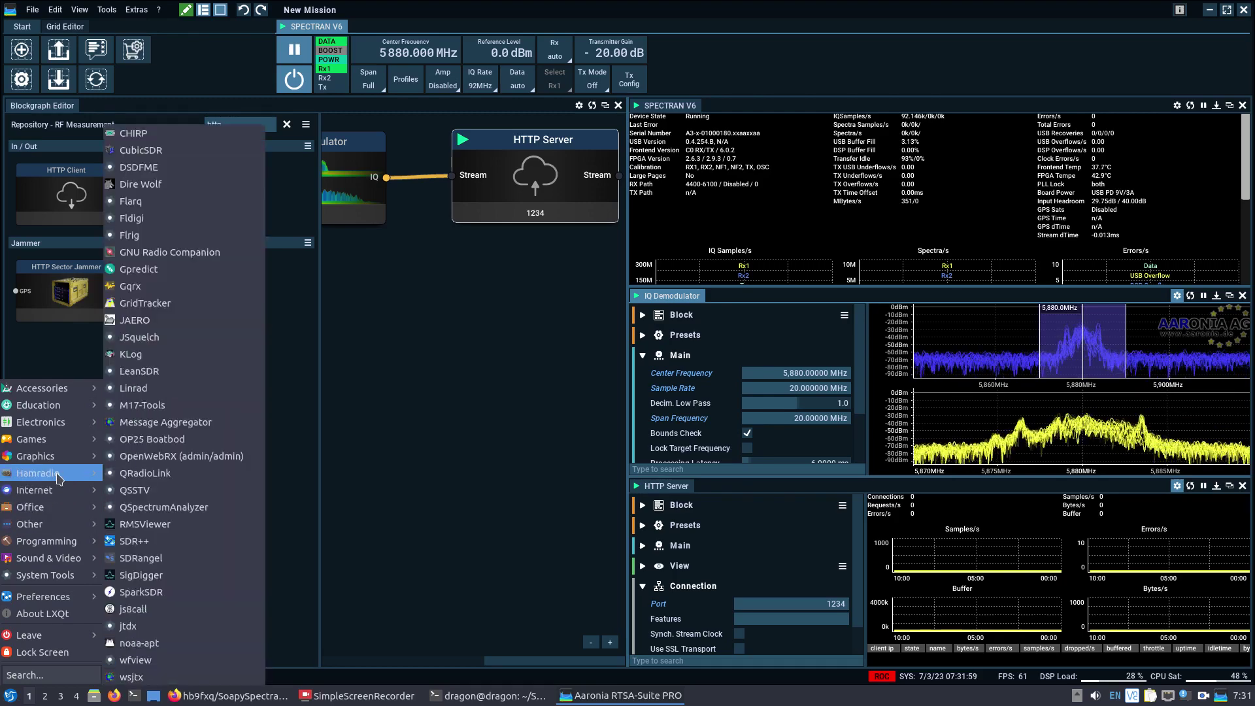
click(143, 576)
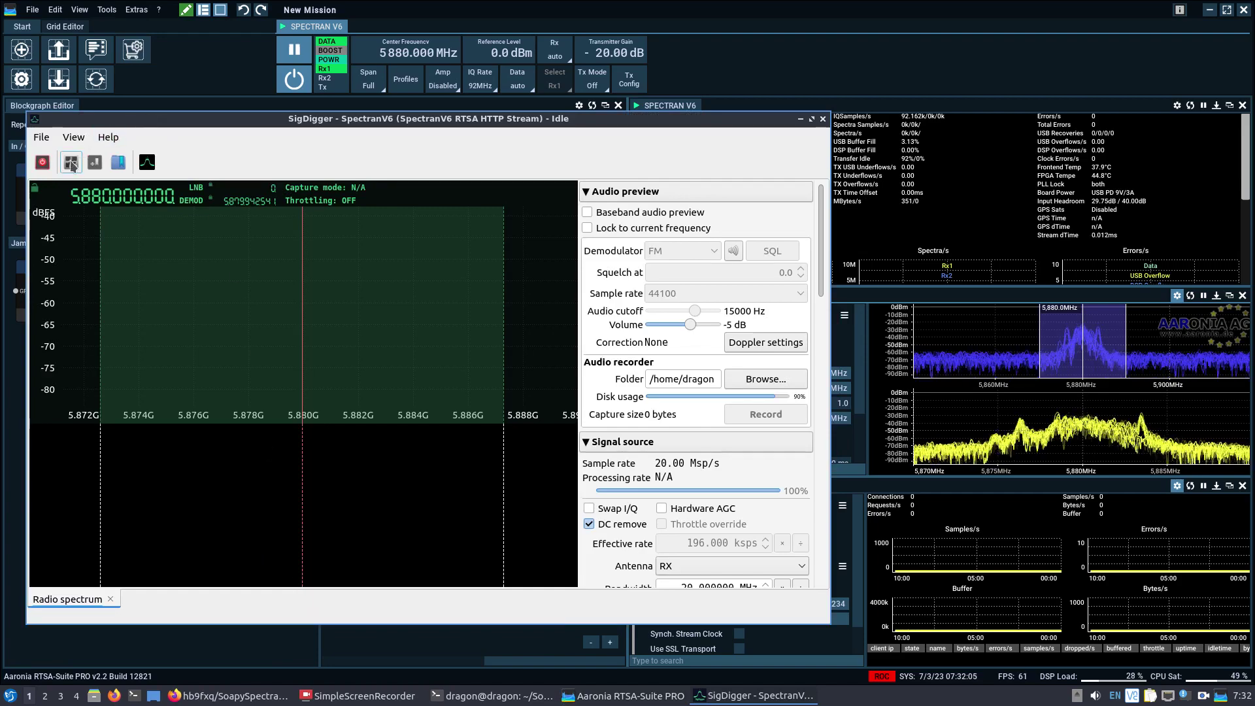
click(71, 163)
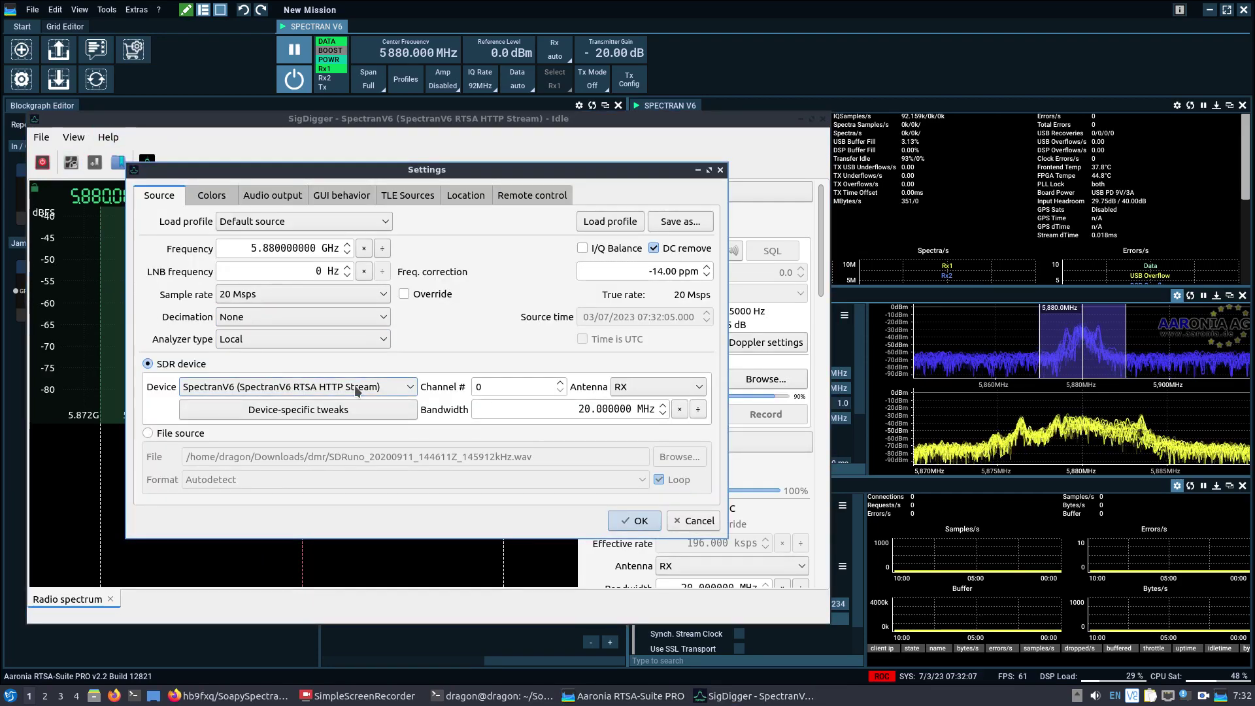
click(387, 389)
click(387, 388)
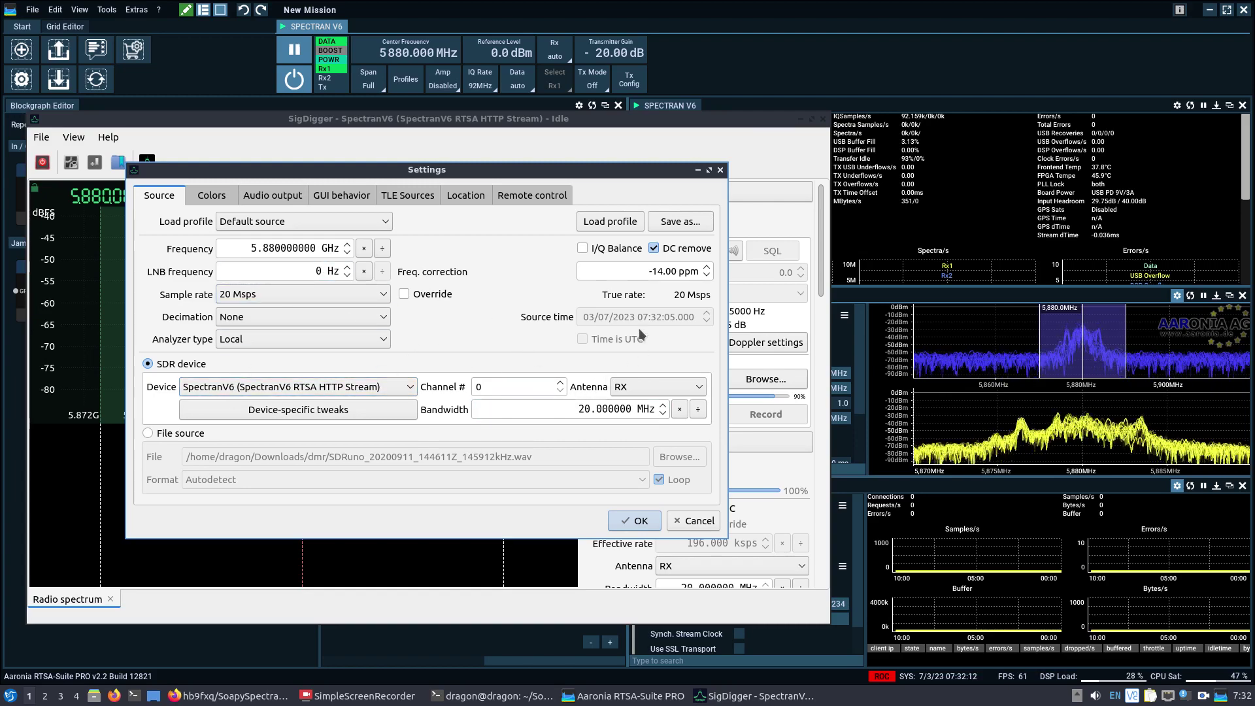
click(638, 521)
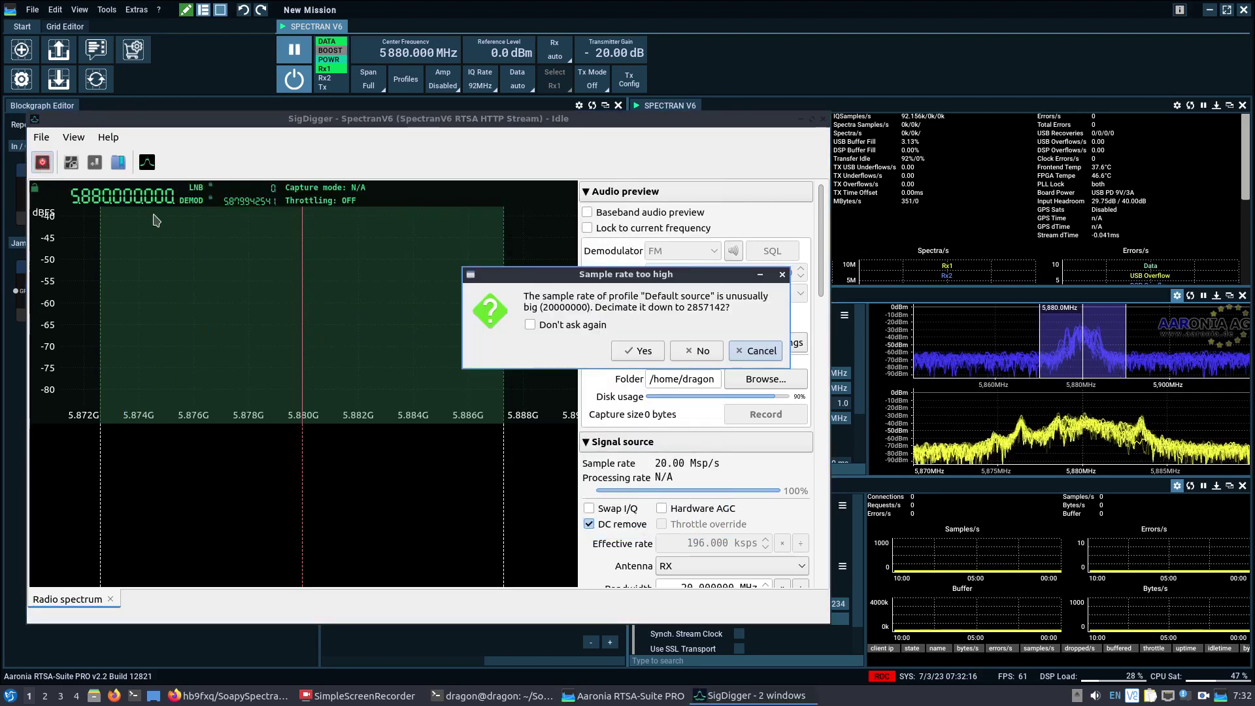
click(695, 352)
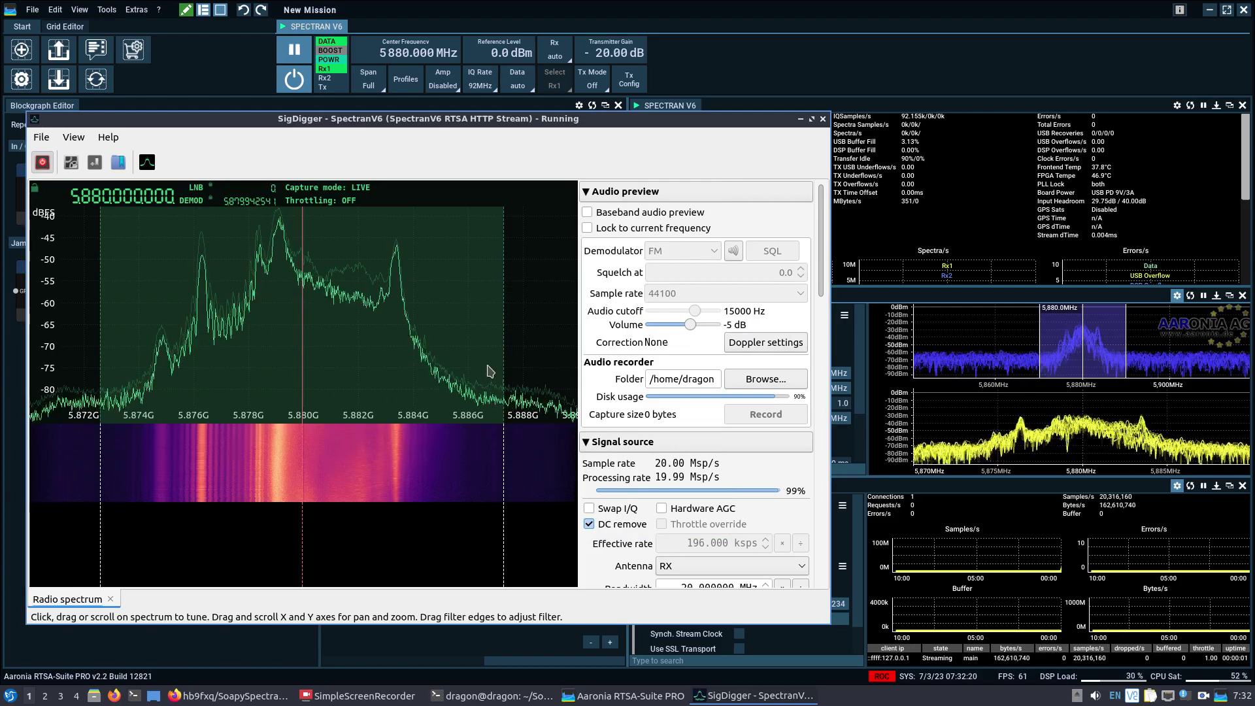
Adjust the channel selection on the spectrum to about 13.1 MHz wide, centred at about 5.88075 GHz.
drag(503, 360, 473, 350)
drag(352, 345, 300, 335)
mouse_move(468, 345)
mouse_down()
mouse_move(506, 345)
mouse_move(475, 344)
mouse_up()
drag(299, 332, 327, 332)
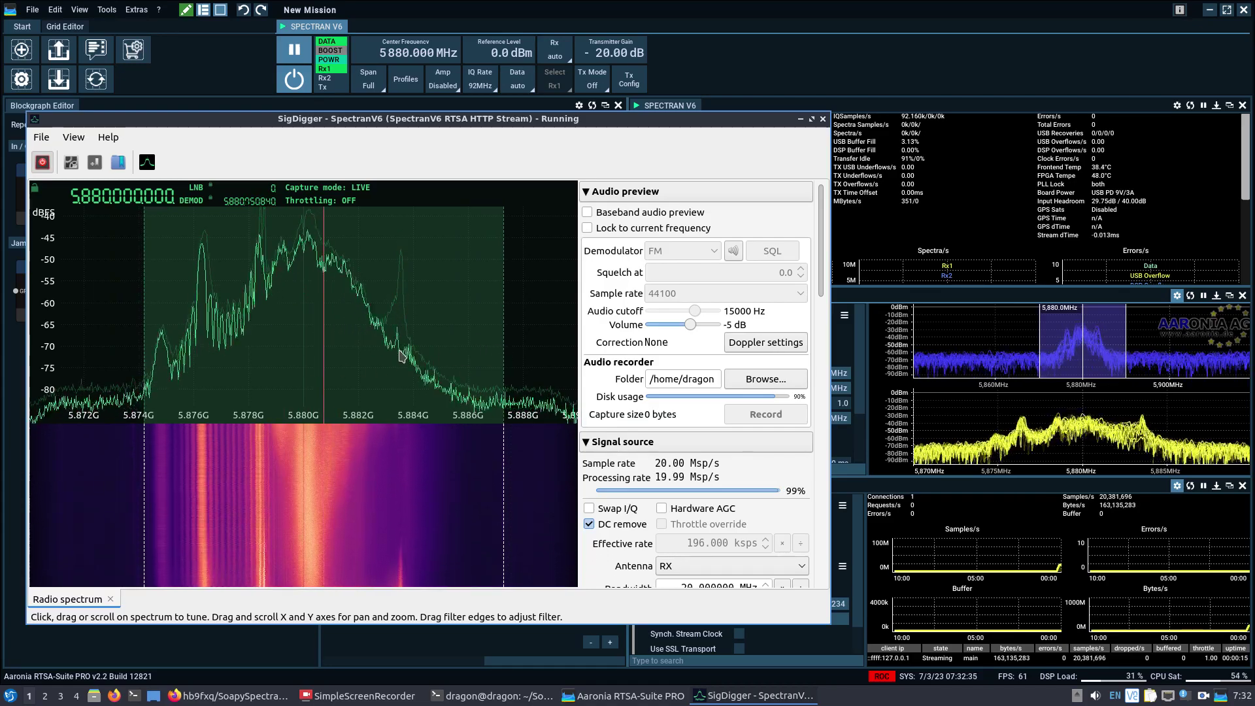
drag(824, 251, 821, 353)
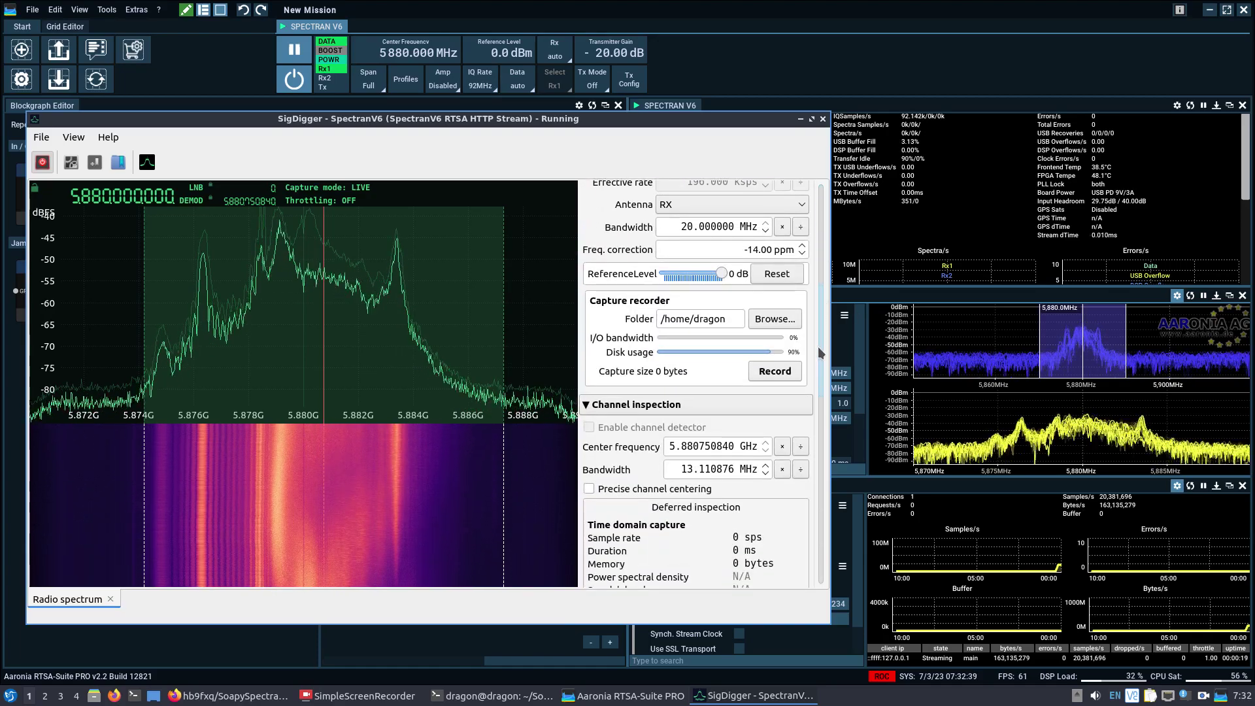
Open a Digital FM demodulator (FSK) inspector for the selected channel and set its bits per tone to 8.
scroll(618, 364, down, 10)
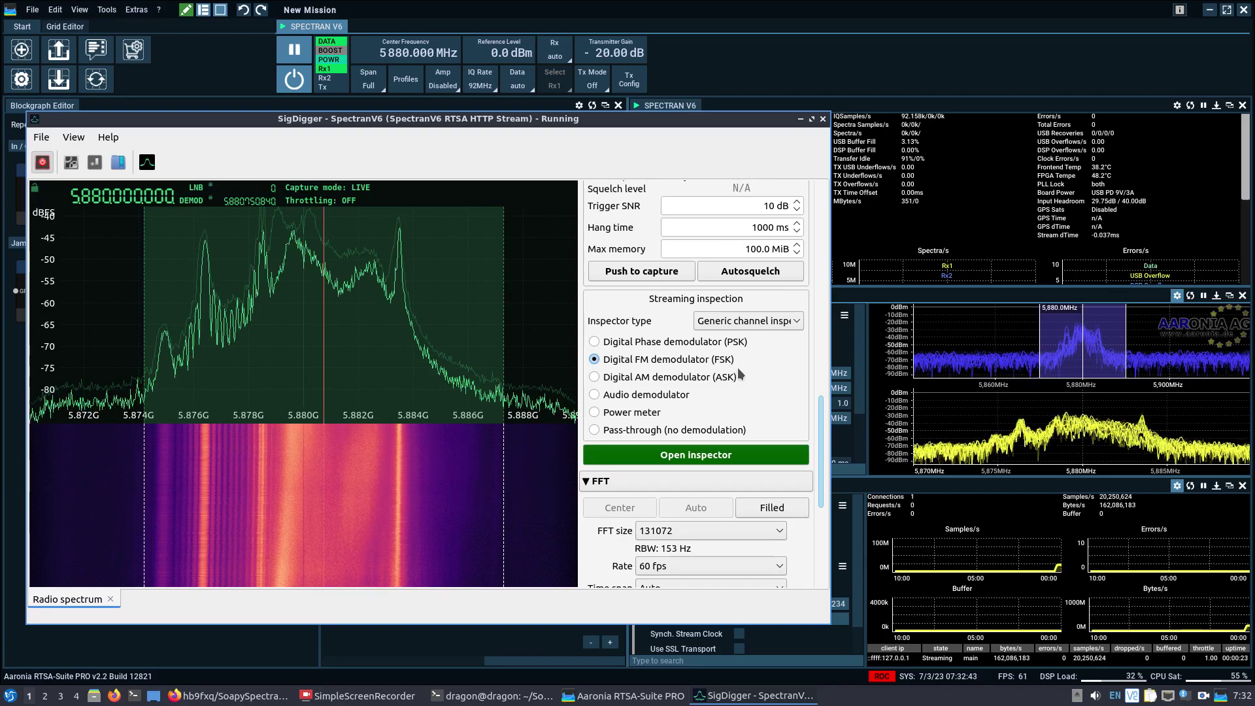
click(698, 460)
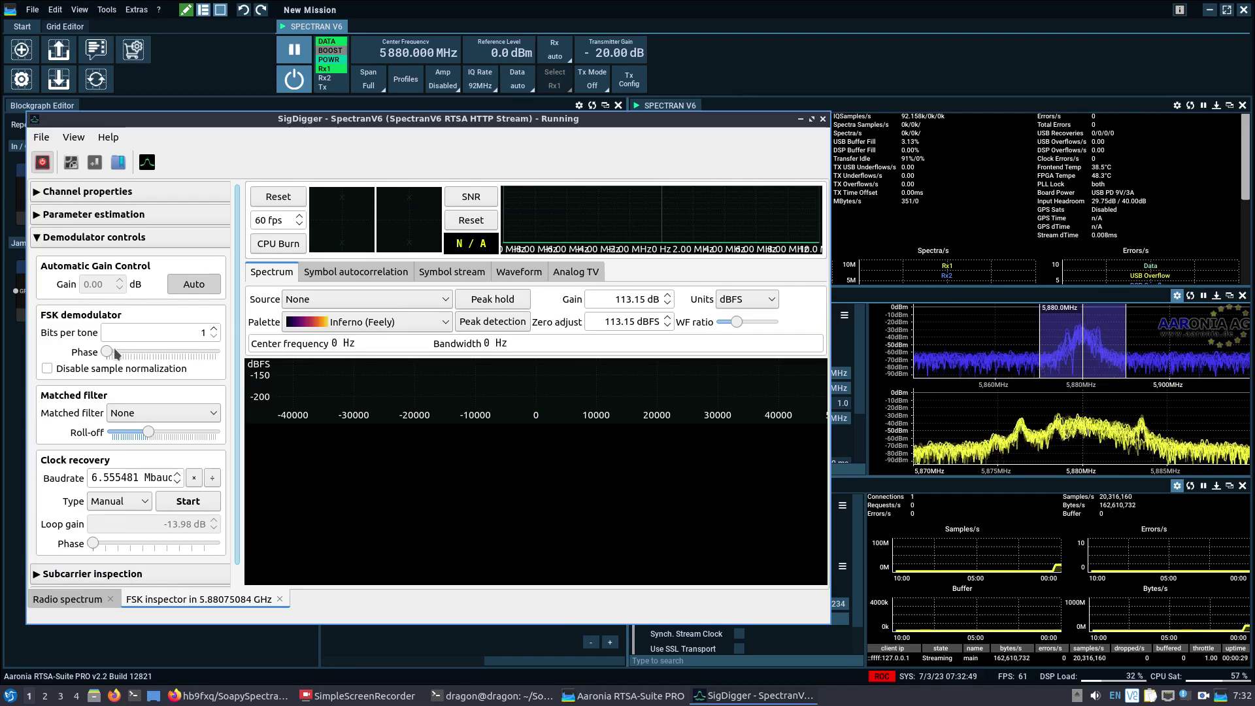
click(214, 329)
click(214, 328)
click(214, 329)
scroll(214, 335, up, 4)
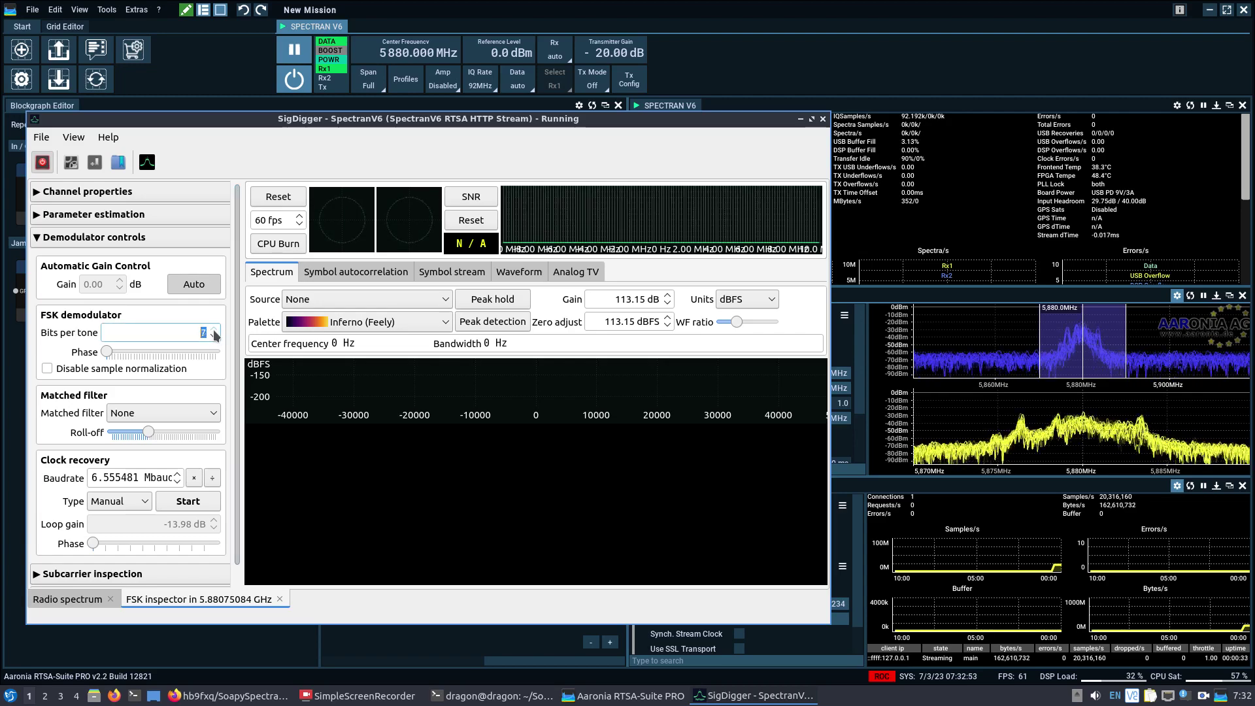
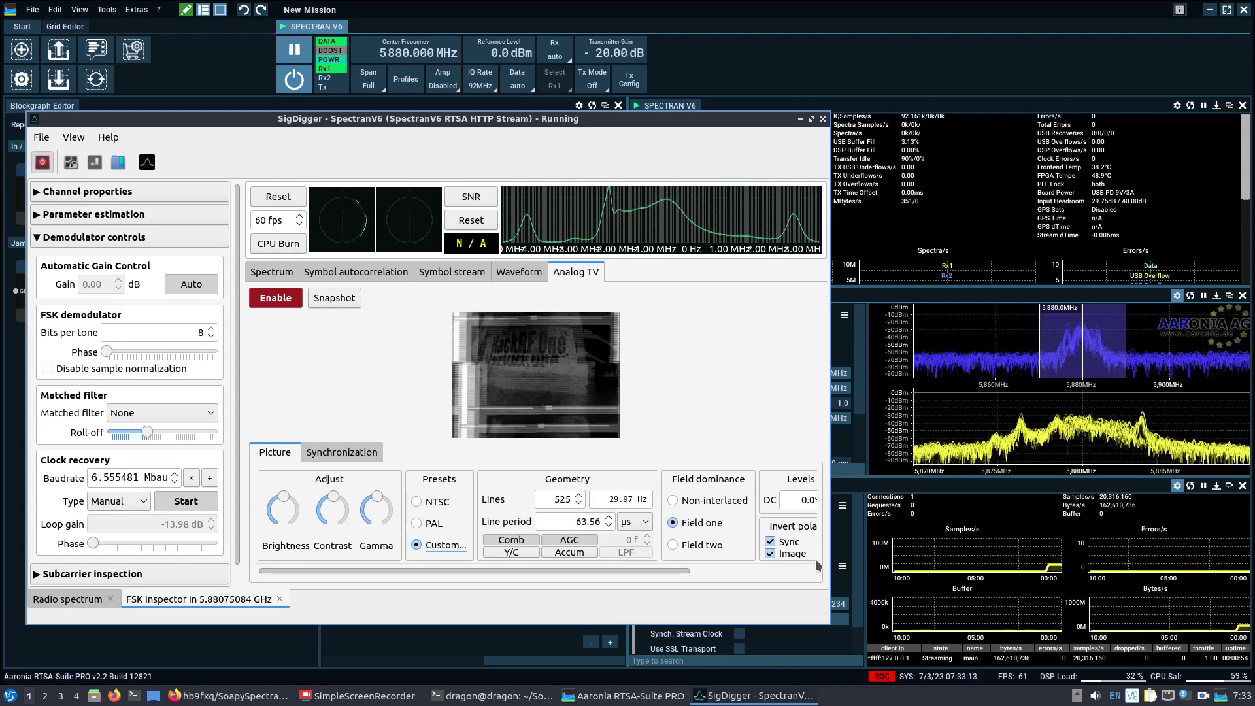
Turn off image polarity inversion for the analog TV picture and set its DC level to 20%, widening the window to reach it.
click(770, 554)
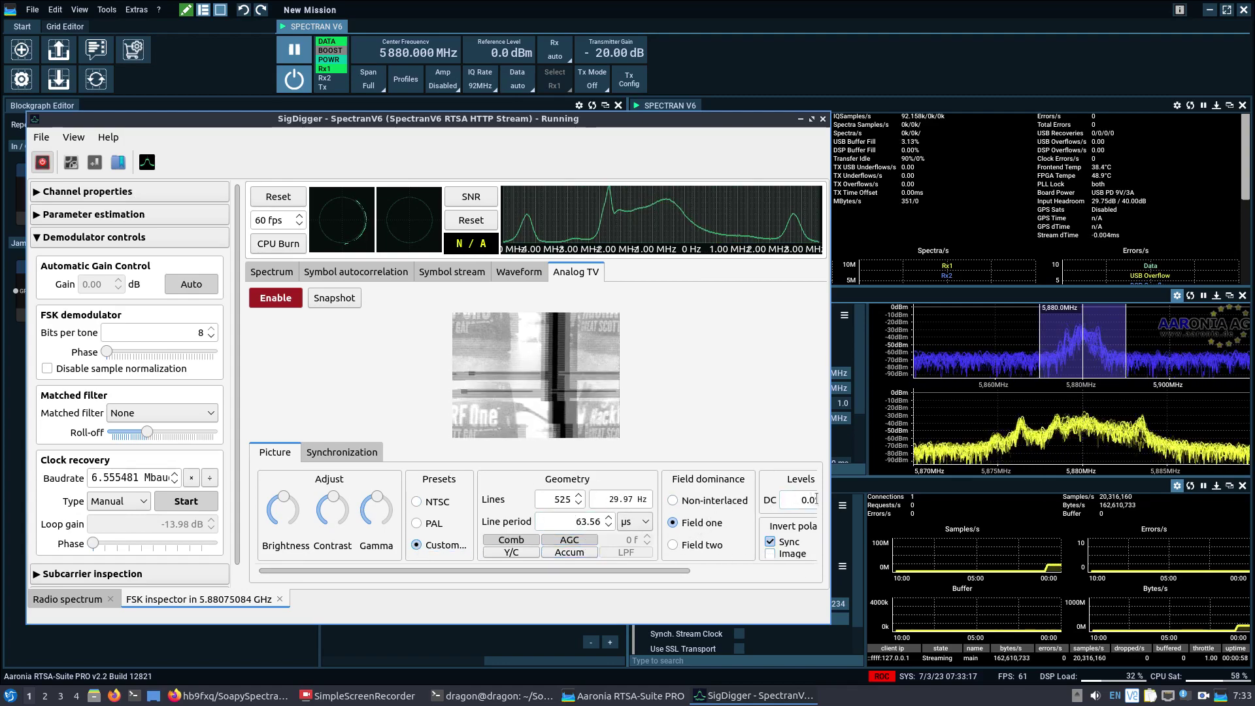
drag(830, 502, 930, 502)
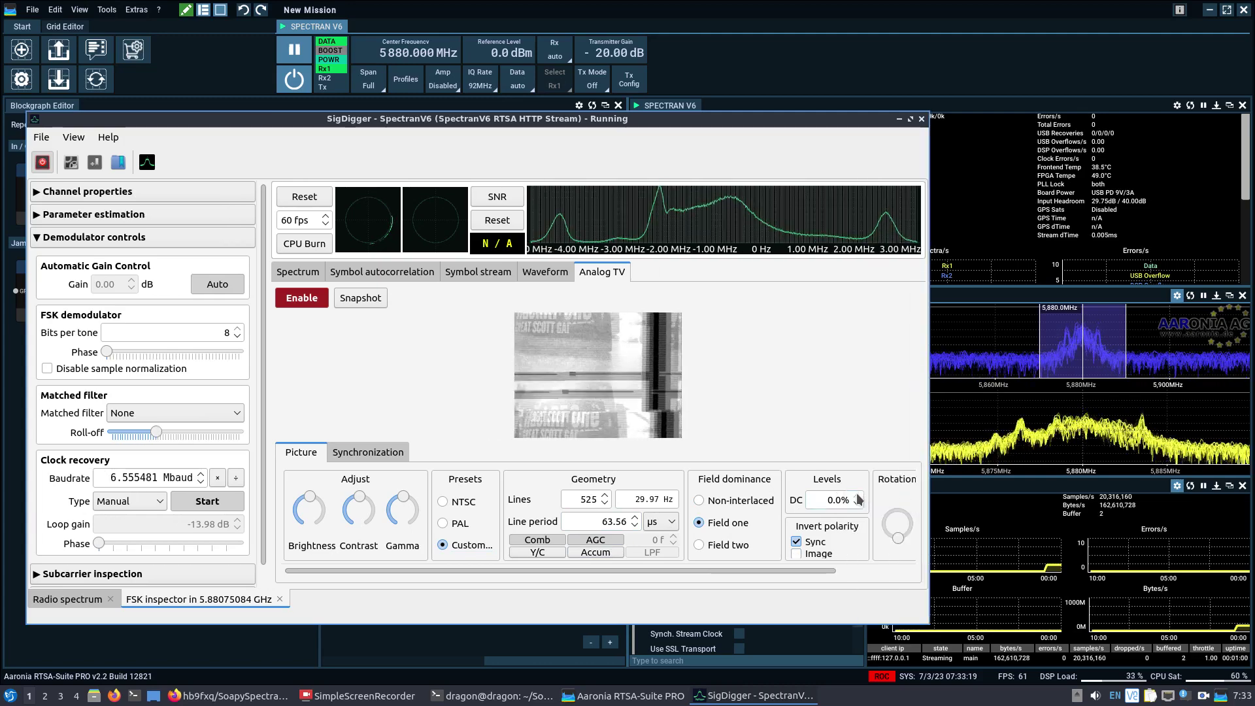
click(857, 497)
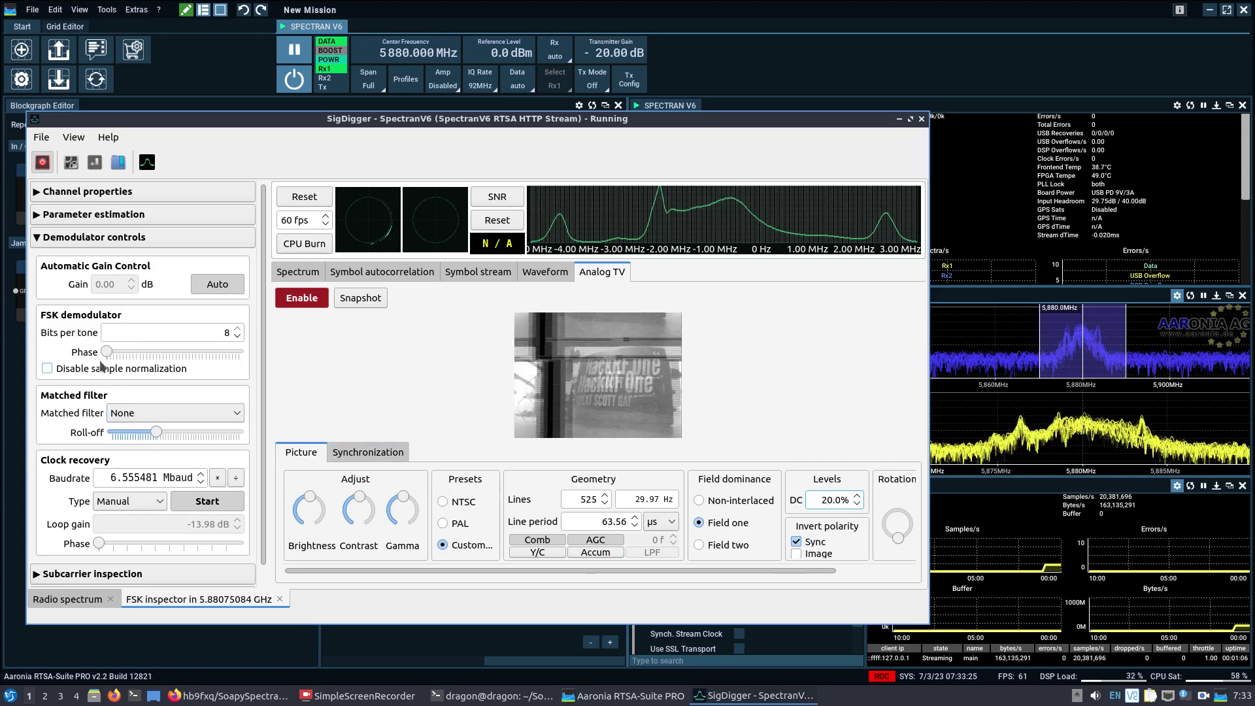
Raise the FSK demodulator's phase to near its maximum and the clock recovery phase to about the middle of its range.
drag(107, 353, 225, 350)
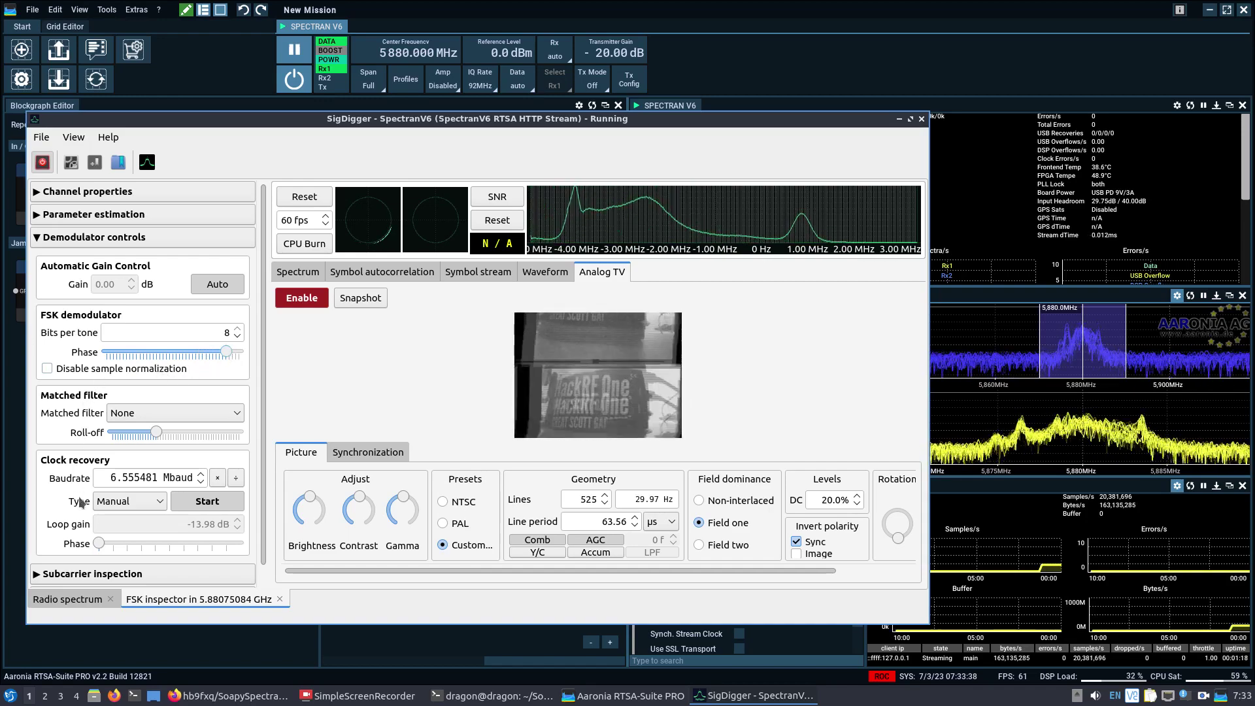
drag(98, 543, 171, 542)
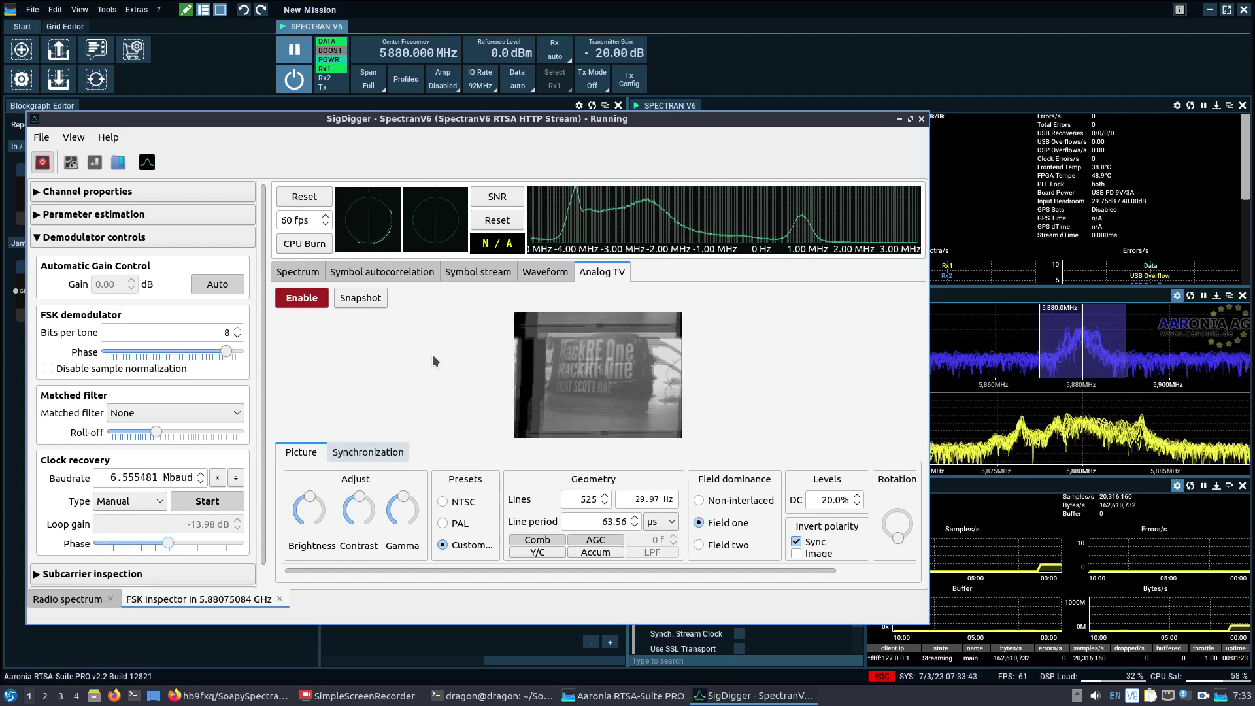
scroll(658, 246, down, 3)
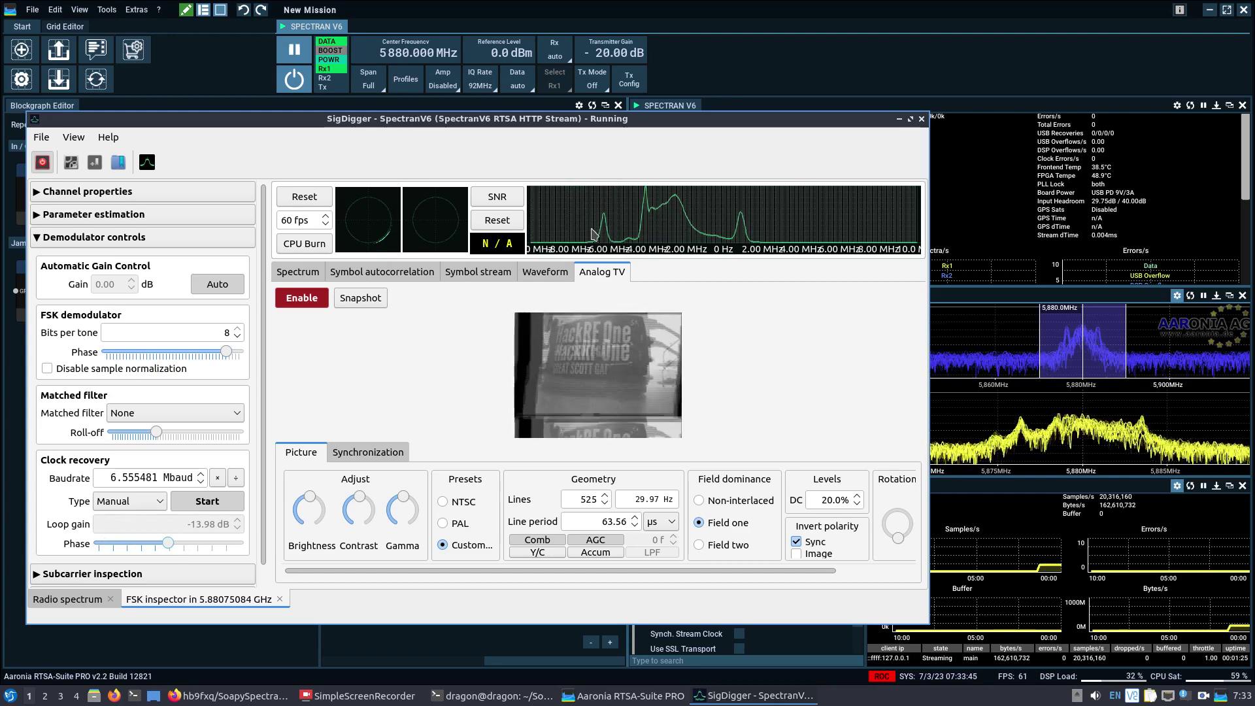
scroll(760, 236, up, 3)
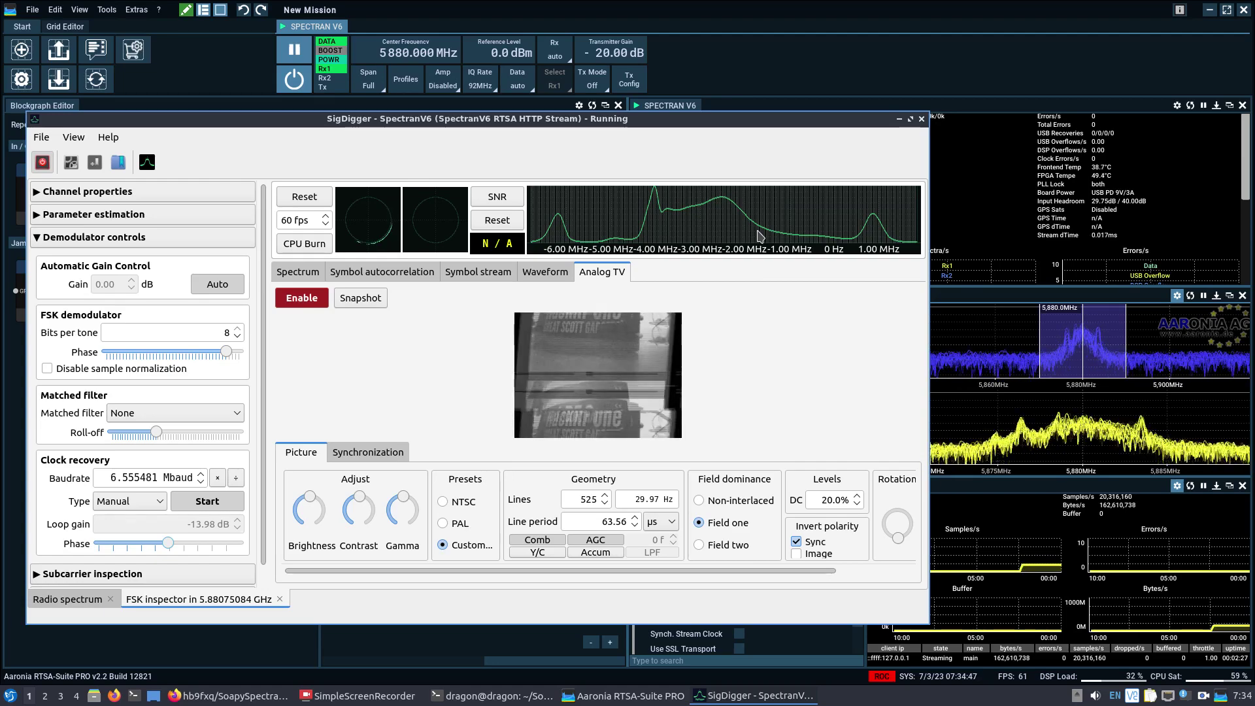
click(358, 696)
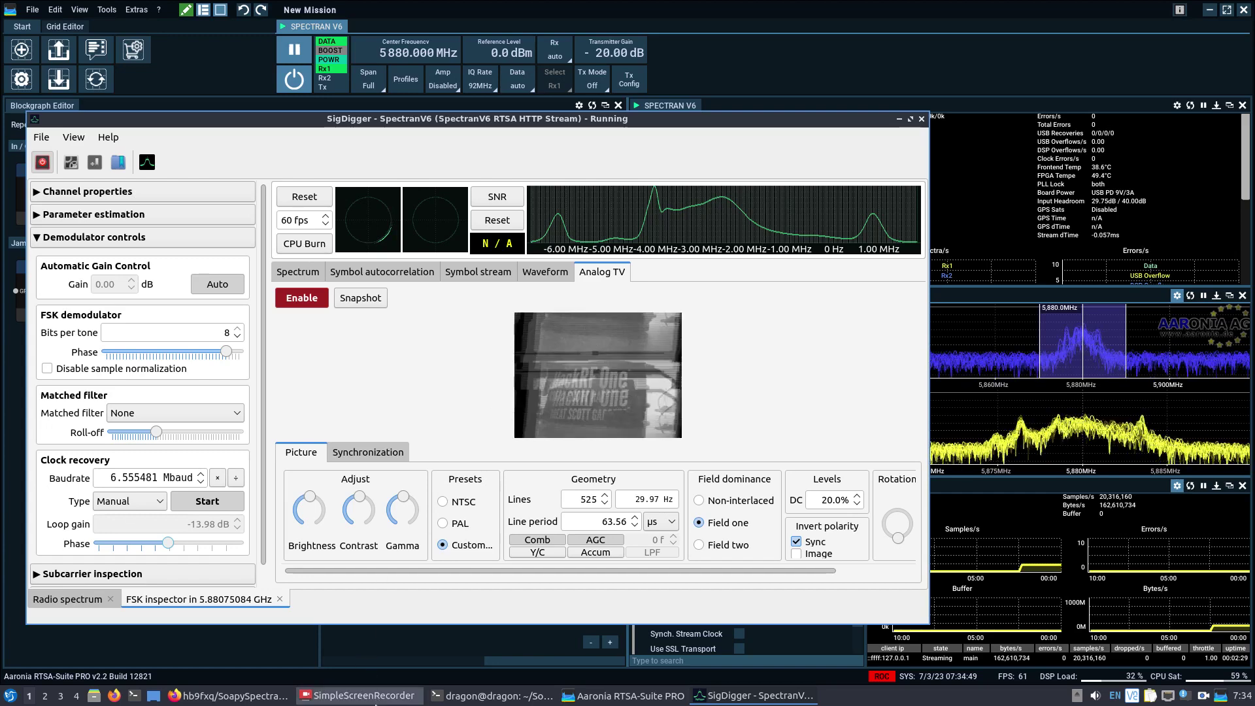